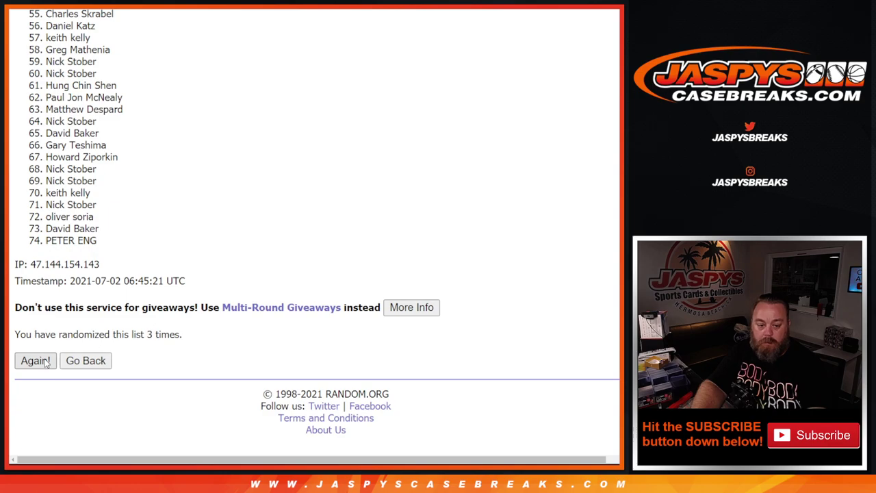
Step: Reshuffle the buyer names a fifth time and paste the final order into column A
click(31, 361)
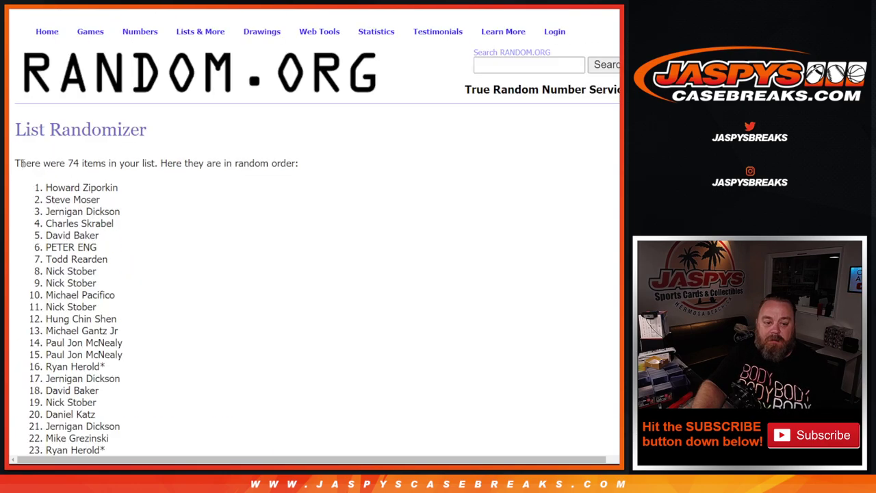
drag(44, 186, 115, 247)
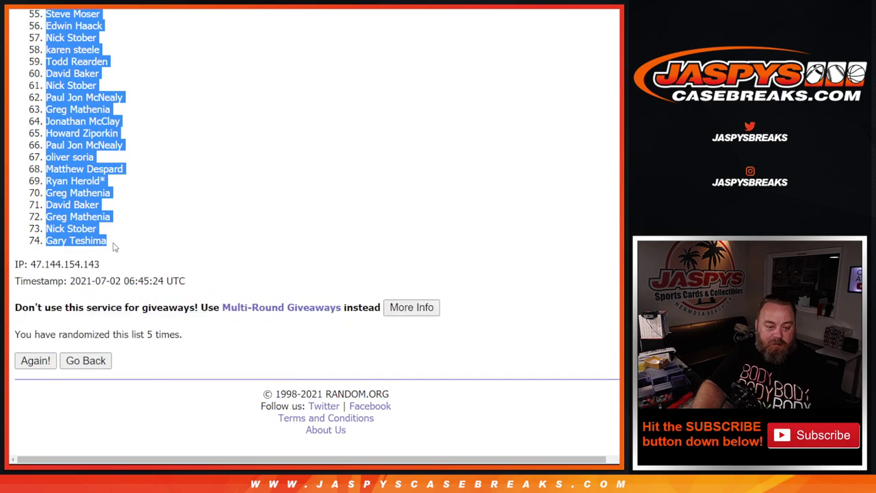
key(ctrl+Tab)
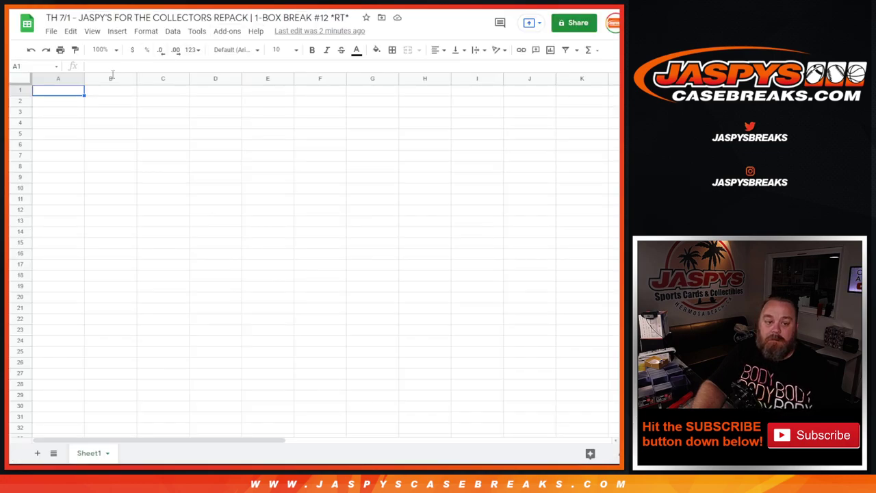
key(ctrl+v)
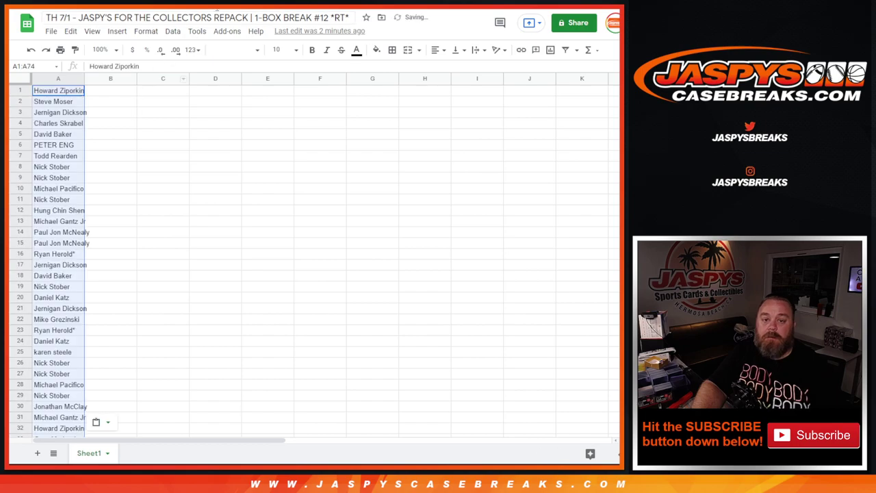
key(ctrl+Tab)
key(ctrl+Tab)
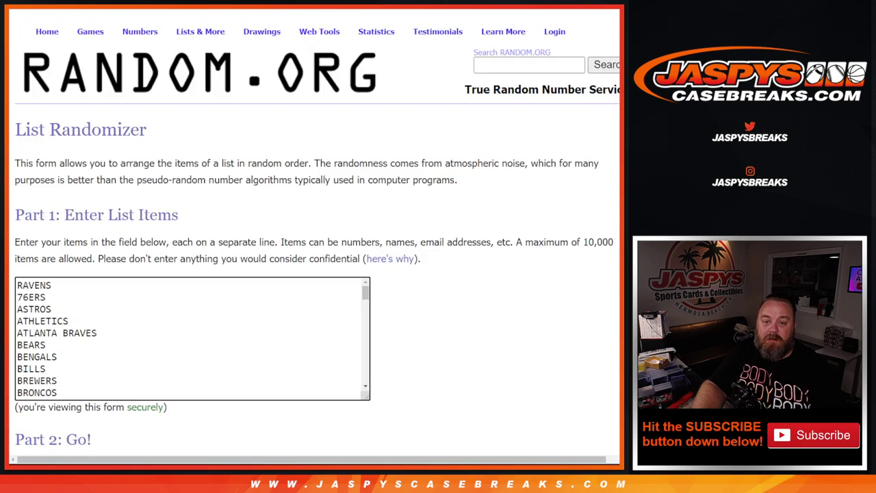
Step: Randomize the 74-team list, reshuffle it four more times, and select the final order
scroll(52, 364, down, 3)
click(46, 361)
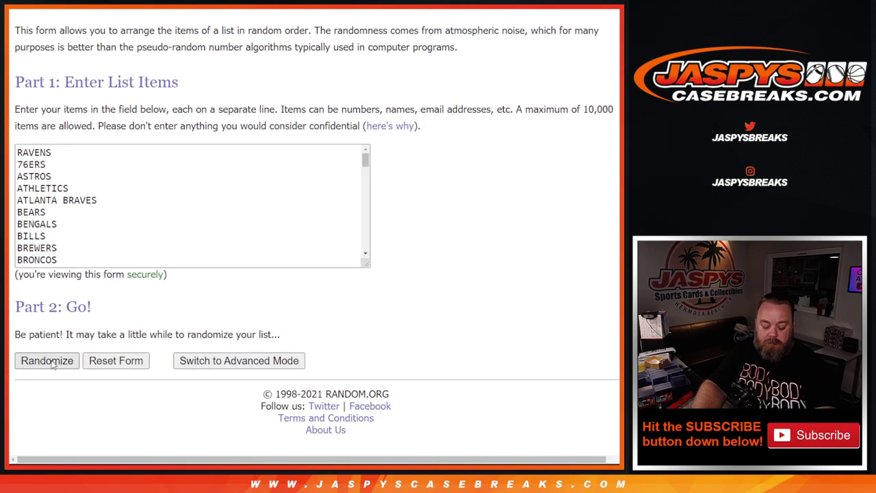
scroll(27, 363, down, 10)
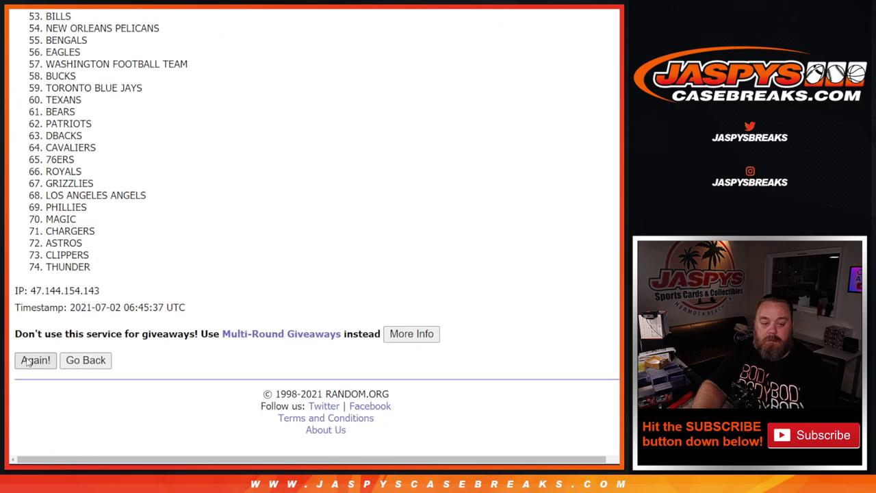
click(27, 363)
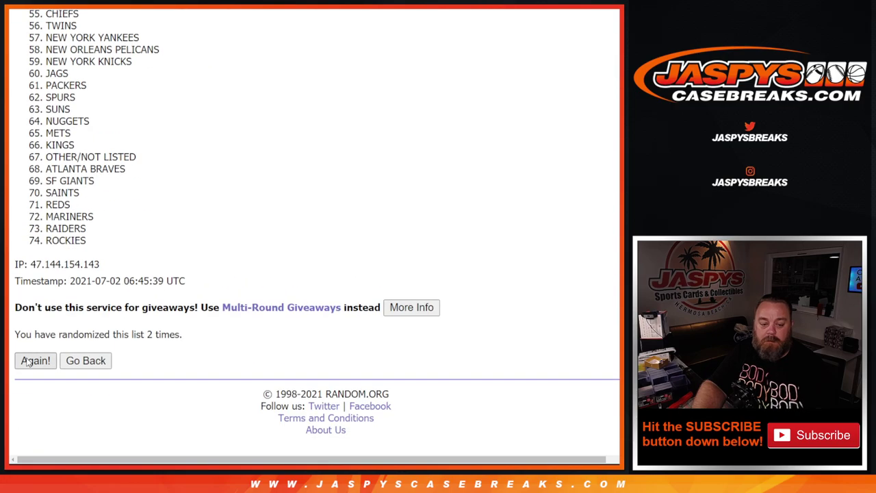
click(27, 363)
click(27, 363)
click(28, 361)
drag(46, 185, 110, 246)
key(ctrl+c)
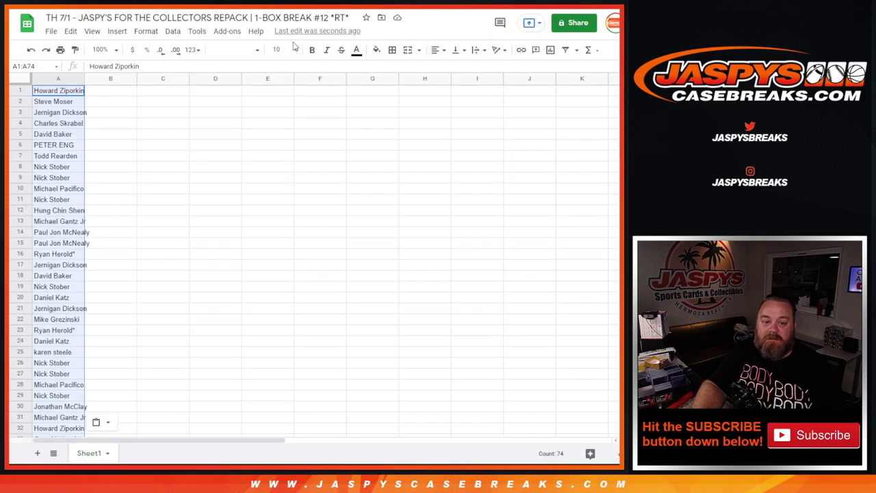
Step: Paste the teams into B1, then make the sheet Arial 14 bold with auto-fit columns A and B
click(130, 91)
key(ctrl+v)
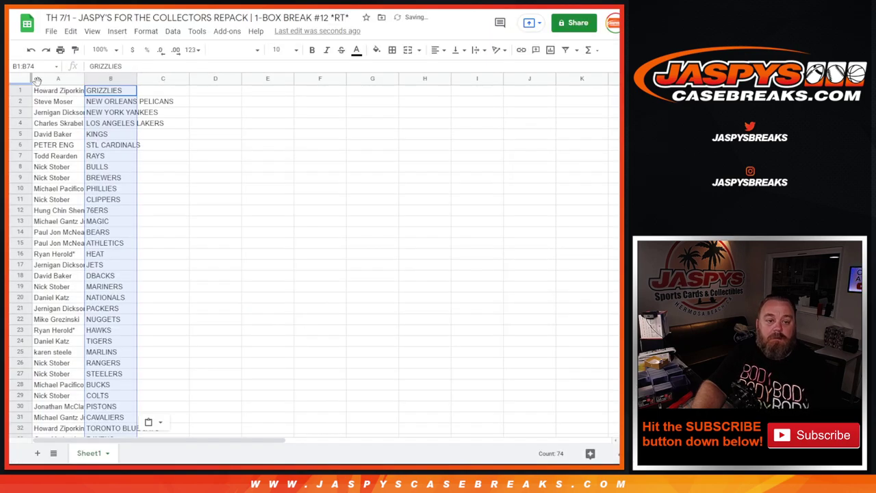
click(12, 82)
click(237, 49)
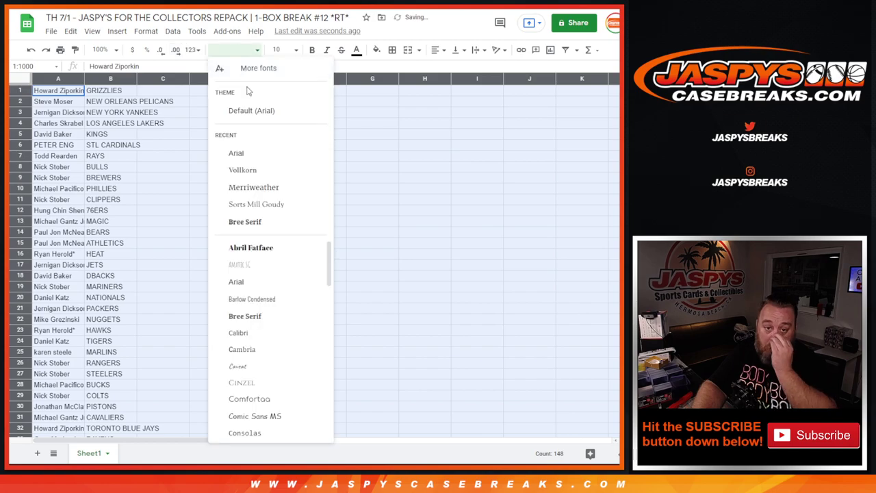
click(259, 106)
click(287, 49)
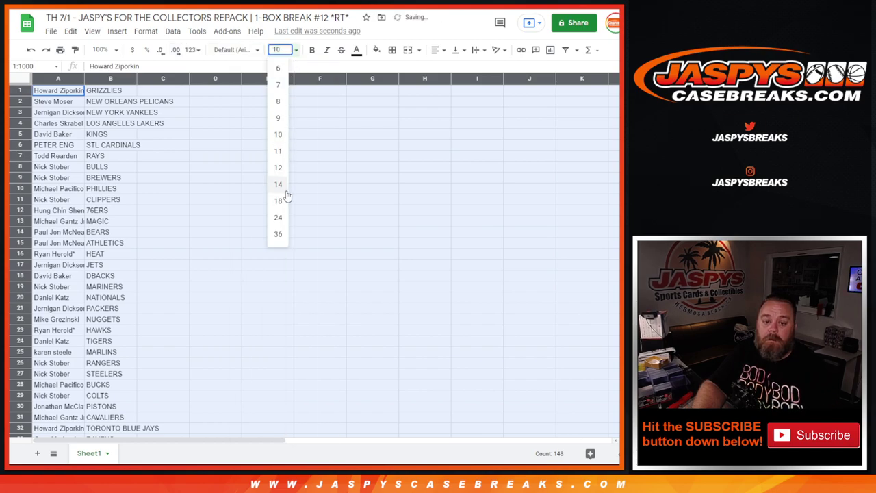
click(278, 184)
click(312, 49)
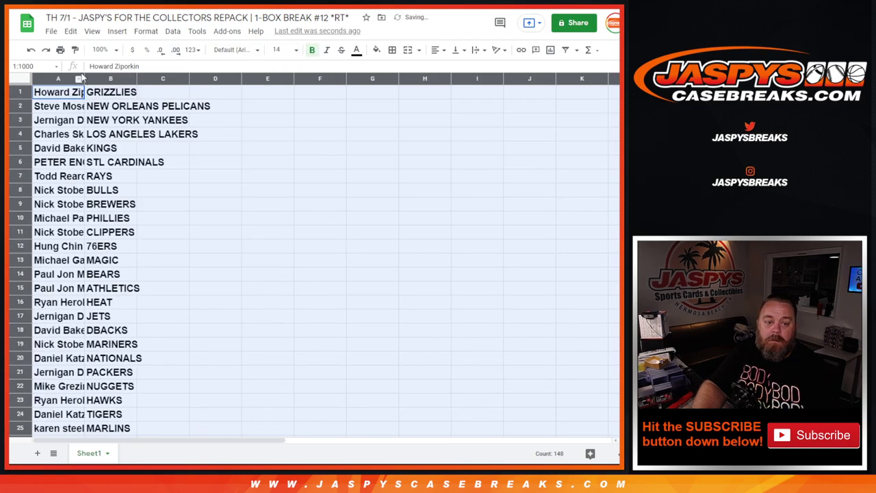
double_click(84, 76)
click(84, 93)
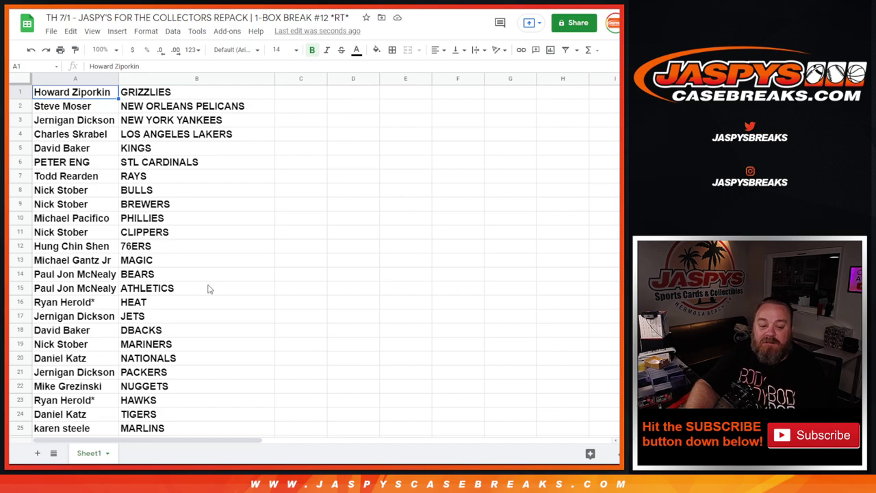
scroll(210, 290, down, 5)
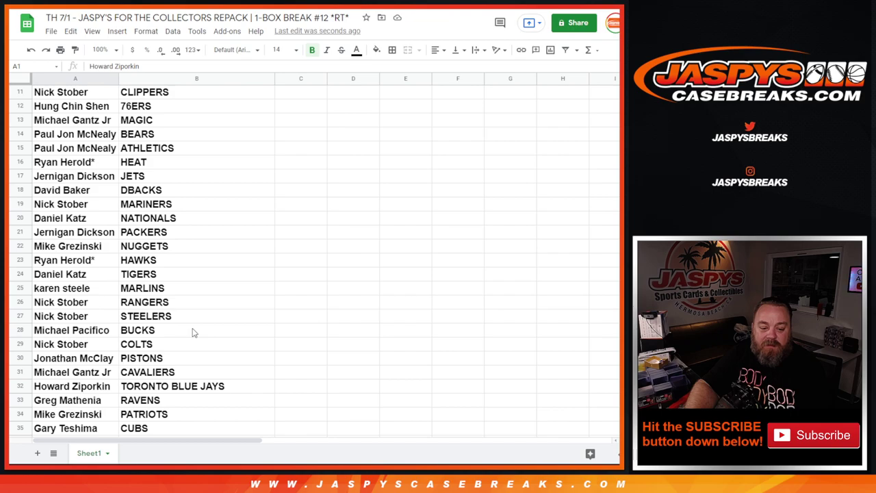
scroll(192, 333, down, 3)
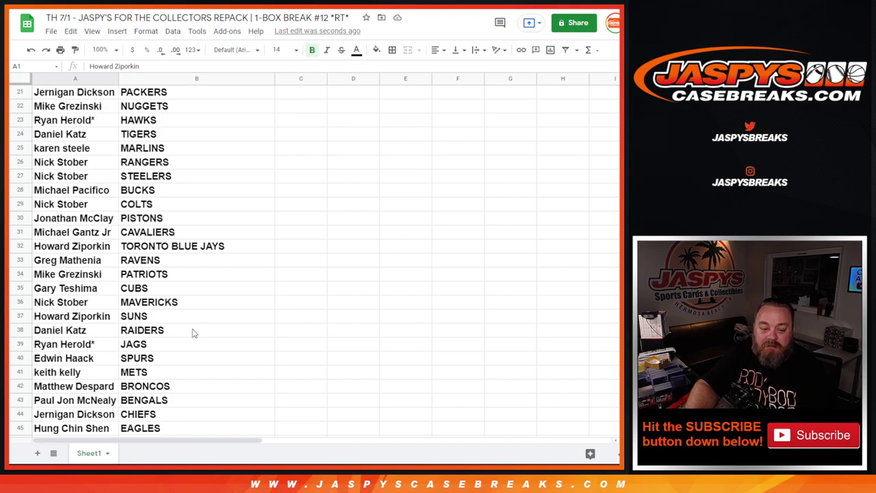
scroll(193, 333, down, 2)
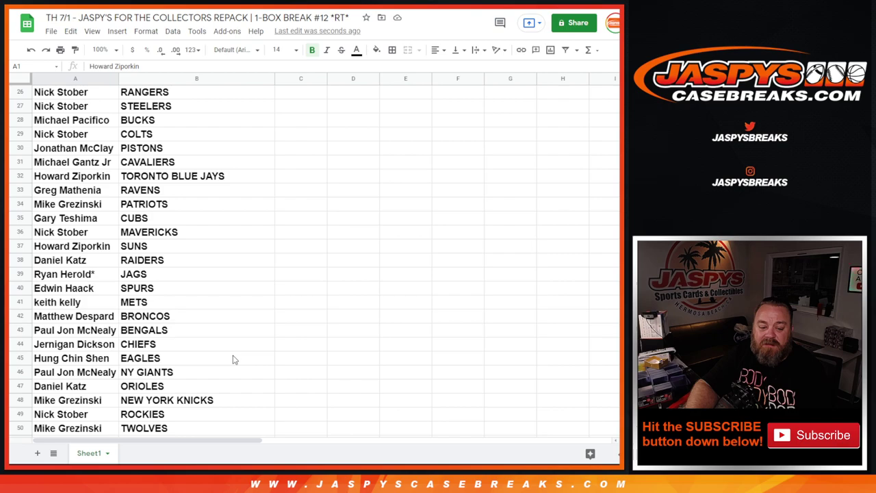
scroll(232, 360, down, 3)
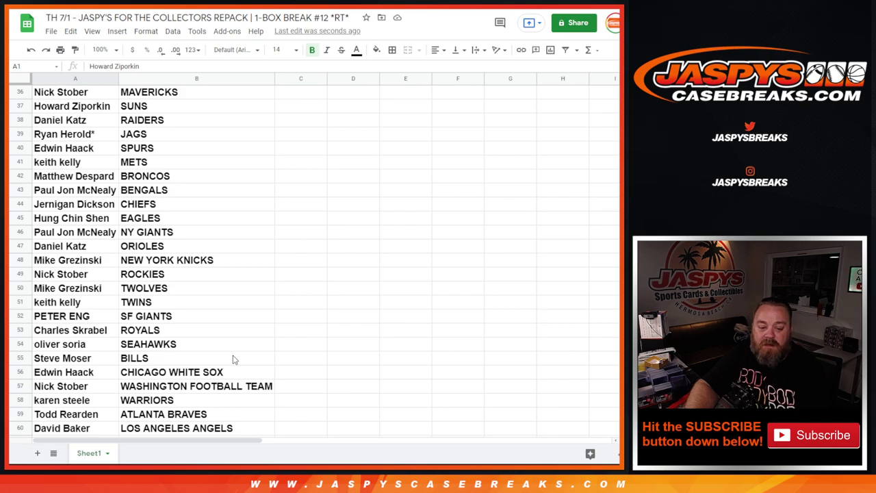
scroll(233, 359, down, 2)
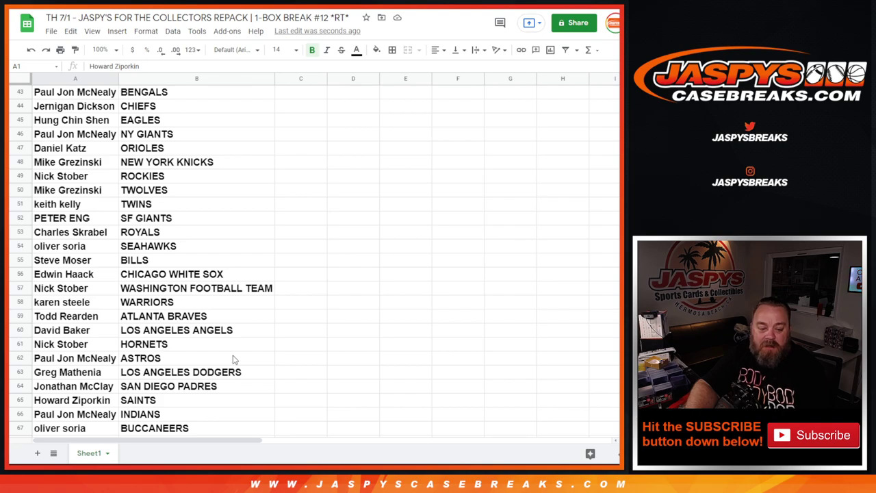
scroll(232, 359, down, 2)
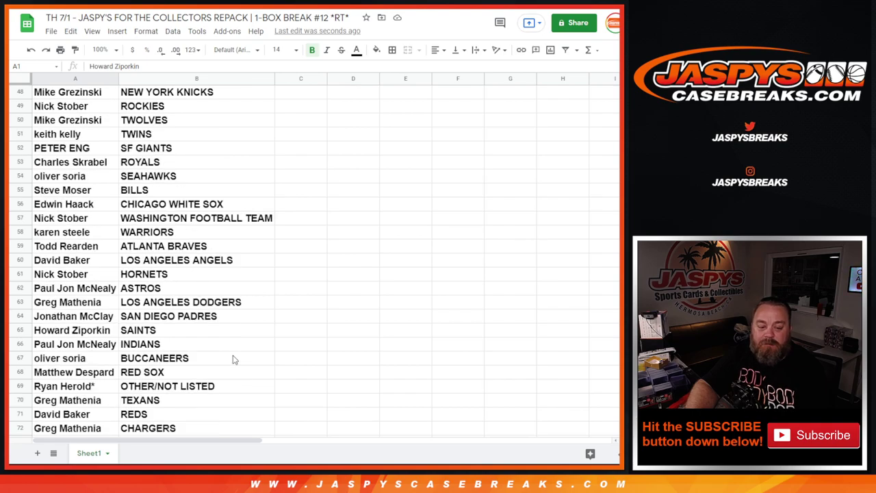
scroll(232, 360, down, 2)
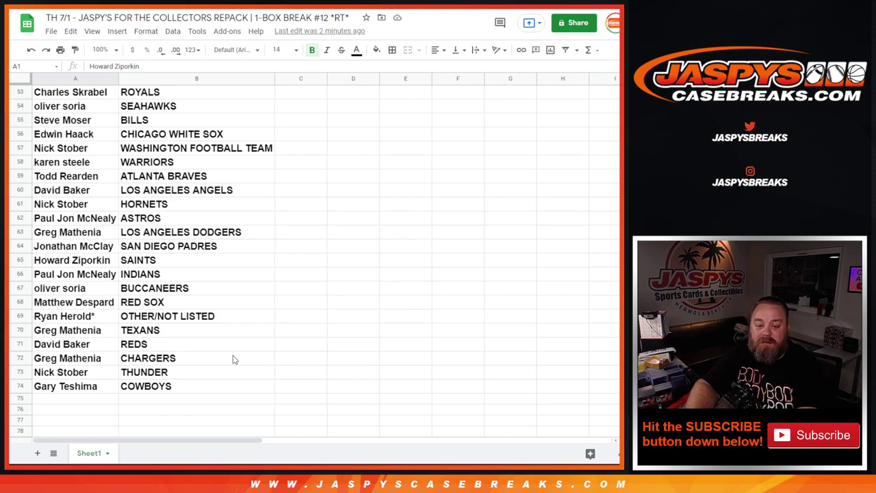
Step: Put borders around every cell of the name and team table
drag(197, 391, 309, 35)
click(391, 49)
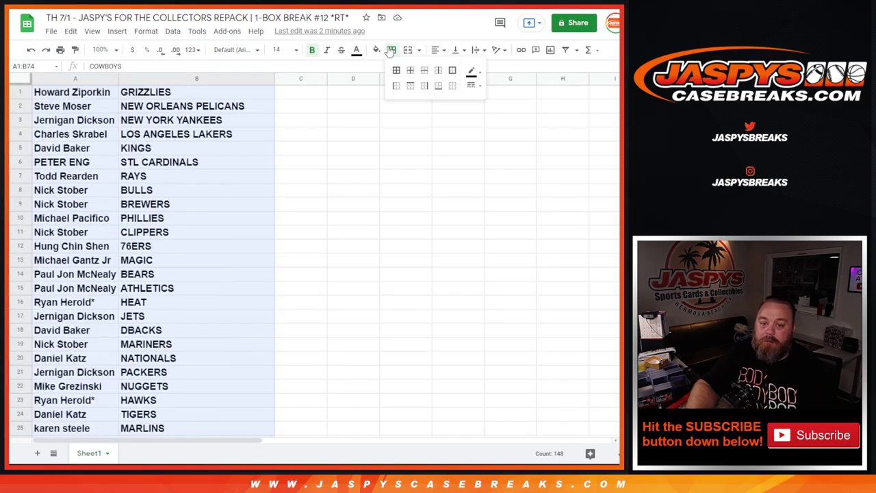
click(397, 70)
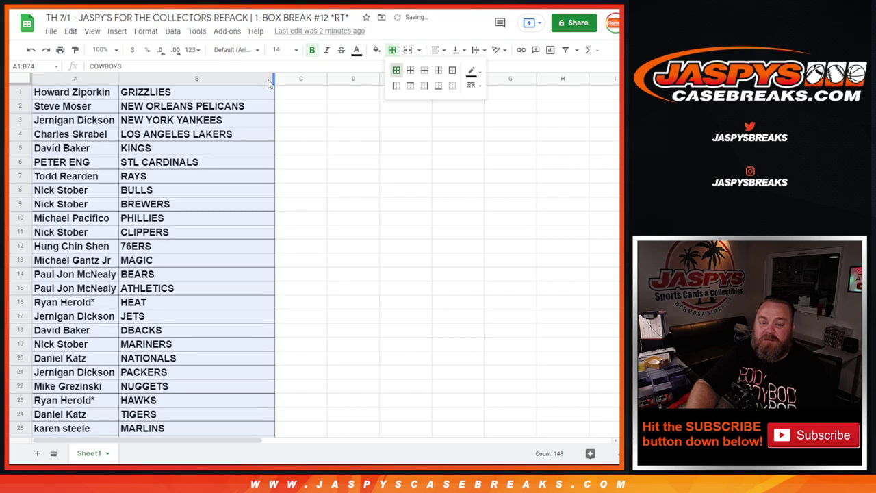
Step: Sort the whole sheet A to Z by buyer name in column A
right_click(114, 78)
click(157, 302)
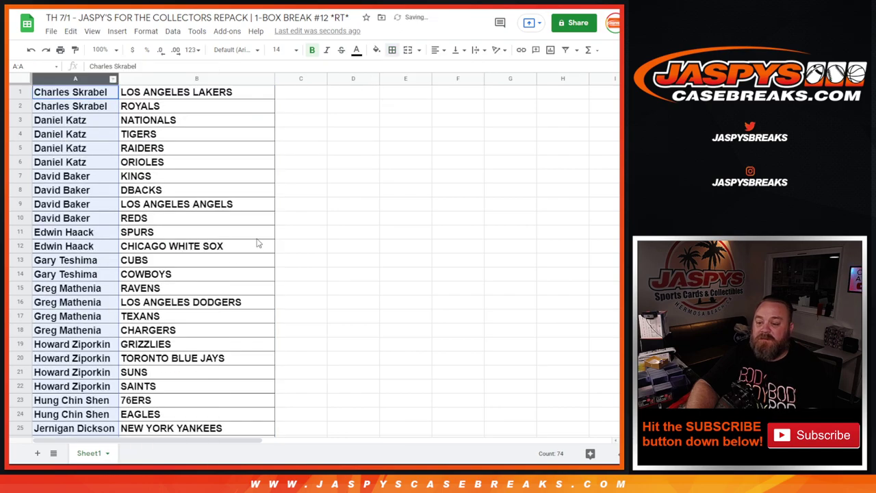
click(255, 235)
Step: Select each buyer's group of teams in turn from row 1 down to row 32
click(98, 153)
drag(93, 96, 131, 109)
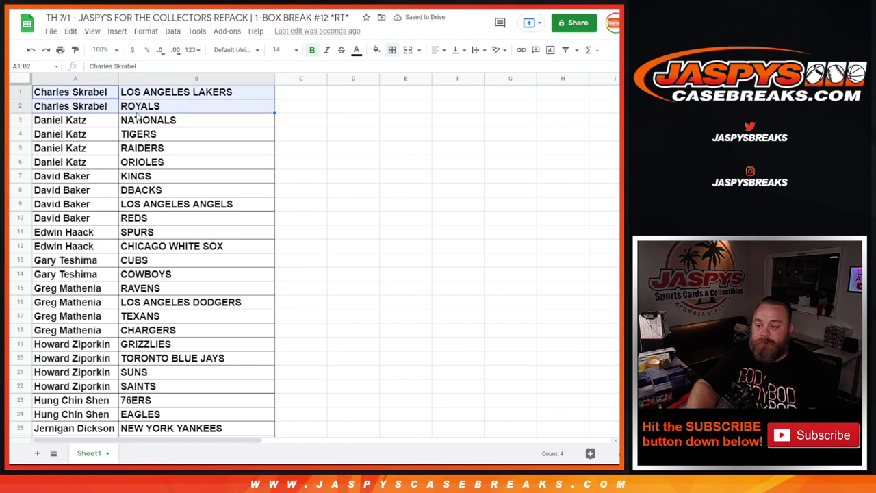
drag(79, 121, 178, 164)
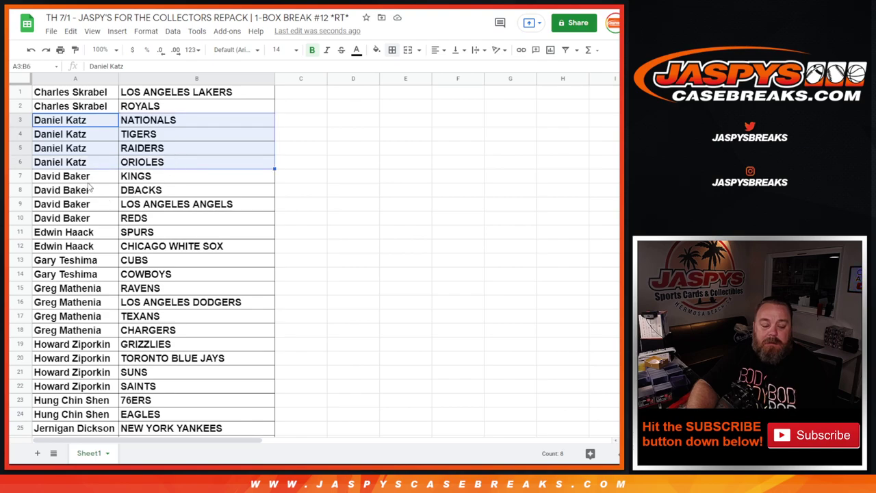
drag(87, 180, 155, 219)
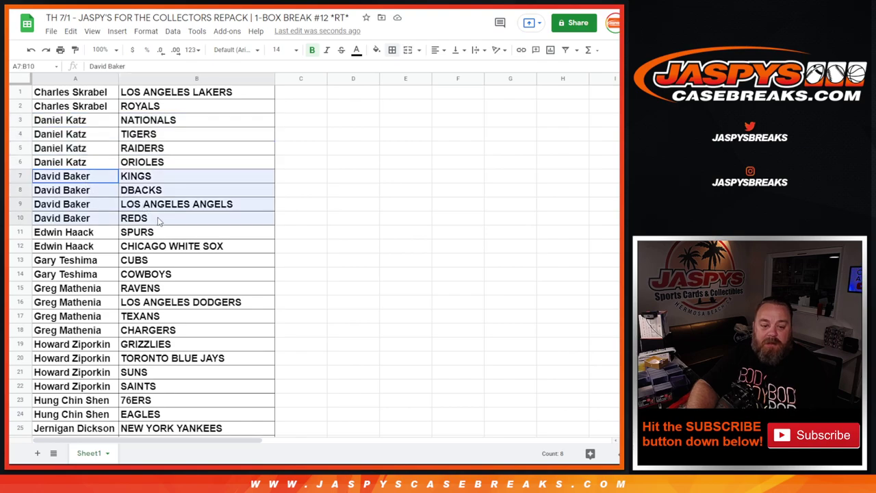
click(89, 235)
drag(116, 248, 138, 248)
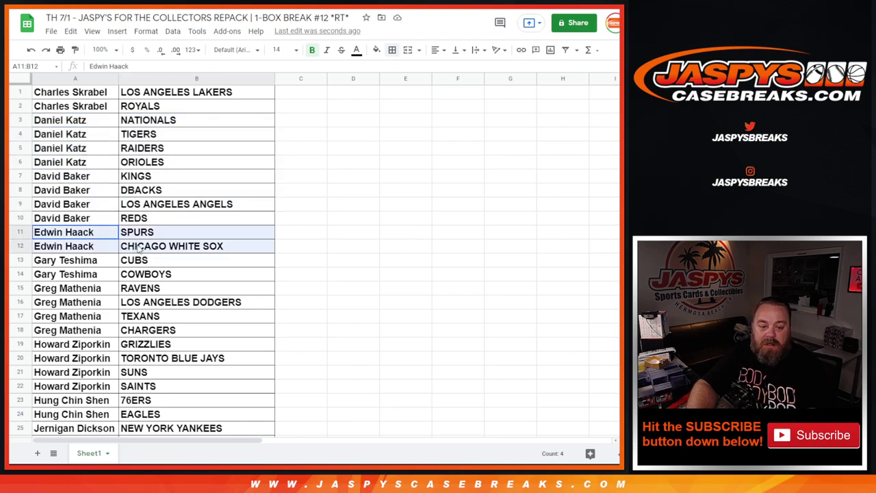
click(93, 264)
drag(93, 265, 144, 280)
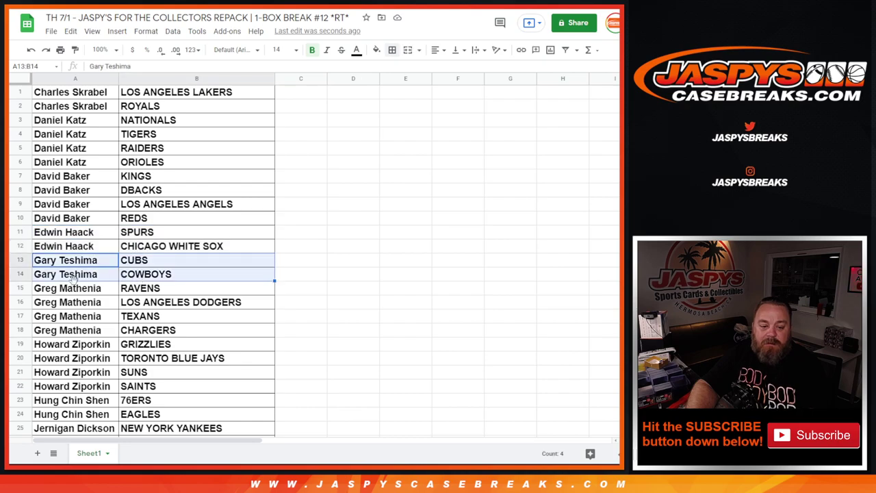
drag(75, 293, 171, 335)
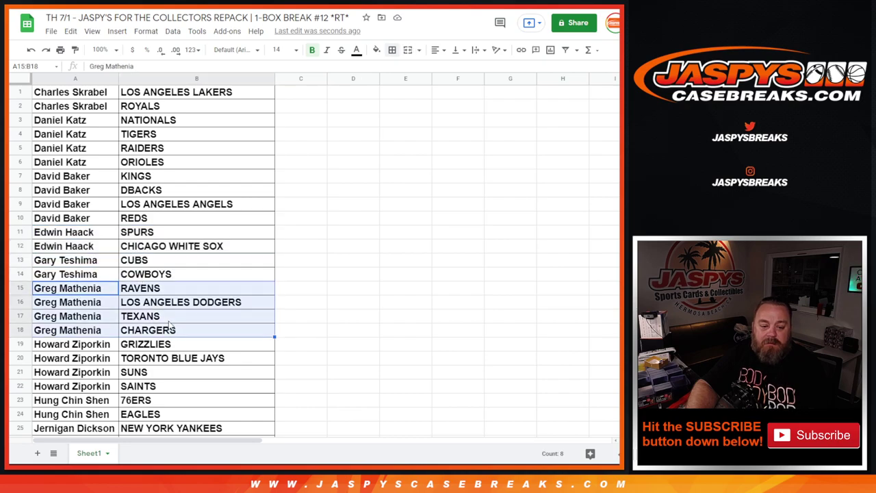
scroll(147, 301, down, 3)
drag(85, 250, 177, 294)
scroll(178, 294, down, 3)
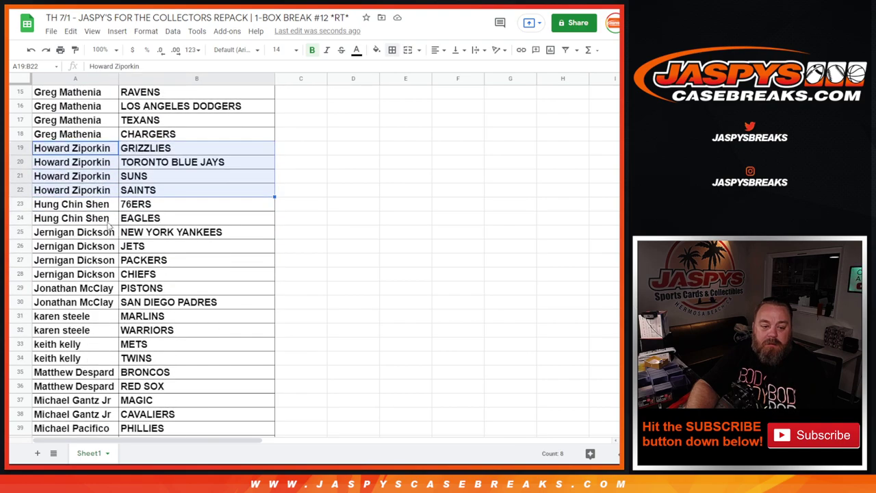
drag(88, 205, 140, 217)
drag(87, 236, 156, 276)
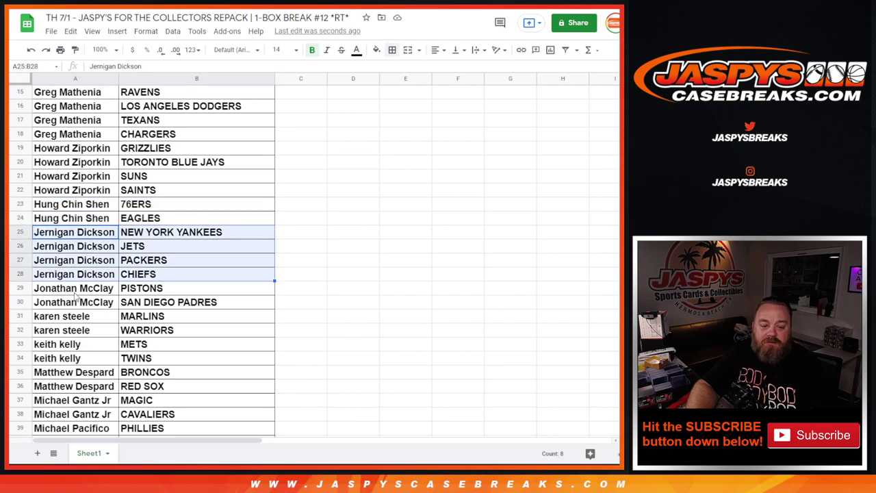
drag(77, 289, 137, 306)
drag(76, 319, 148, 365)
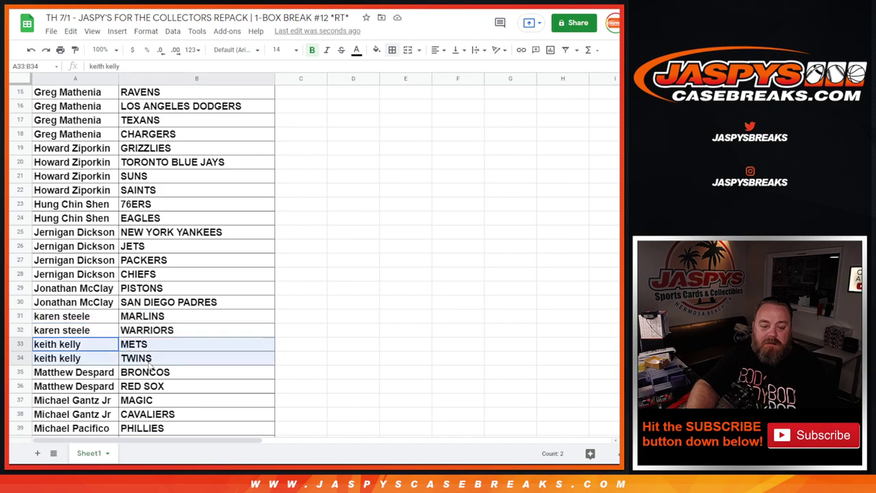
Step: Continue selecting each buyer's team group from row 35 down to row 74
scroll(143, 333, down, 3)
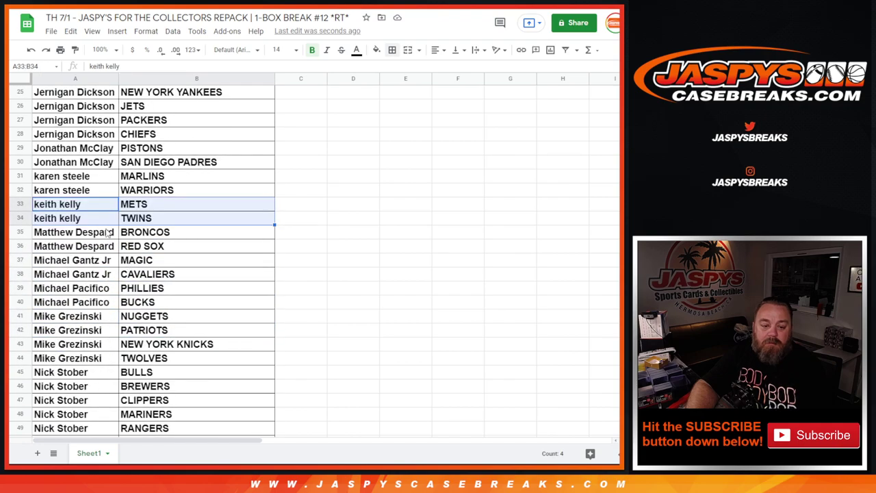
drag(109, 233, 146, 245)
drag(100, 267, 142, 278)
scroll(117, 314, down, 2)
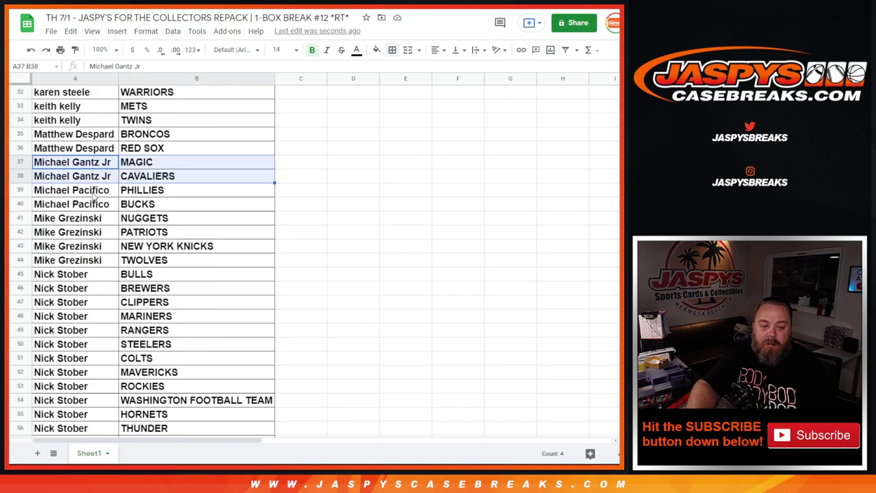
drag(96, 196, 158, 213)
drag(86, 219, 180, 263)
scroll(103, 288, down, 3)
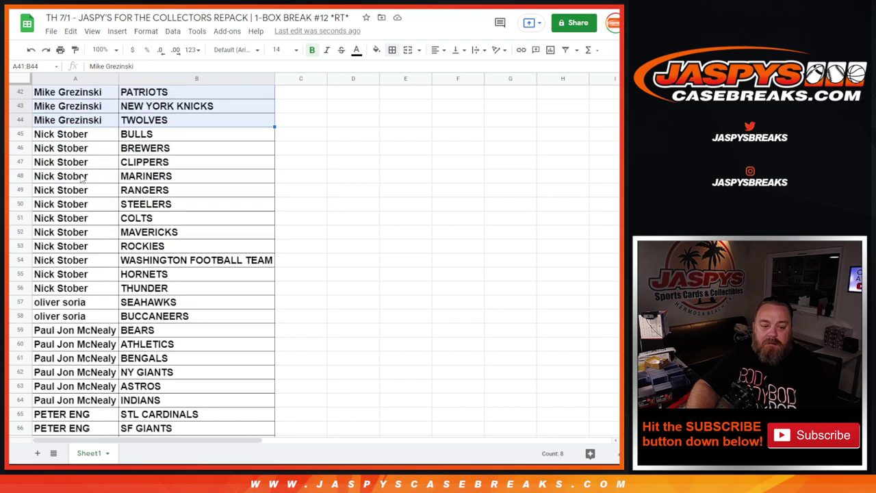
drag(85, 135, 191, 291)
drag(99, 308, 150, 312)
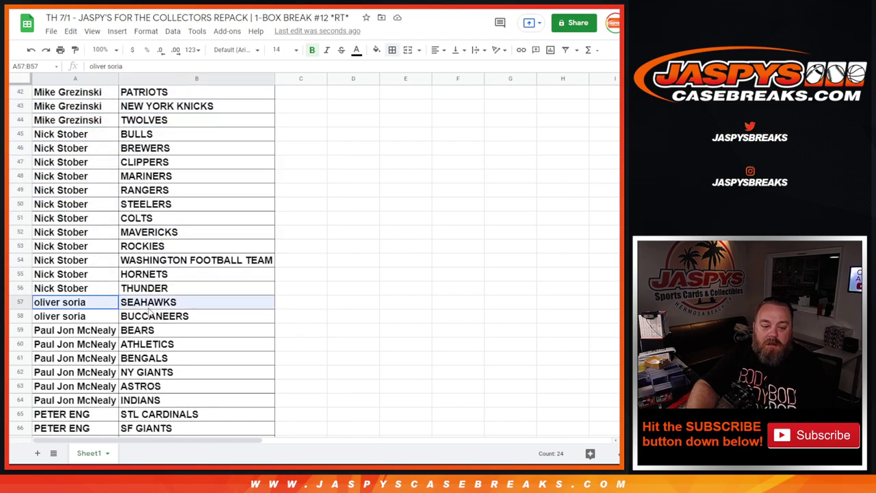
click(151, 312)
drag(98, 307, 128, 316)
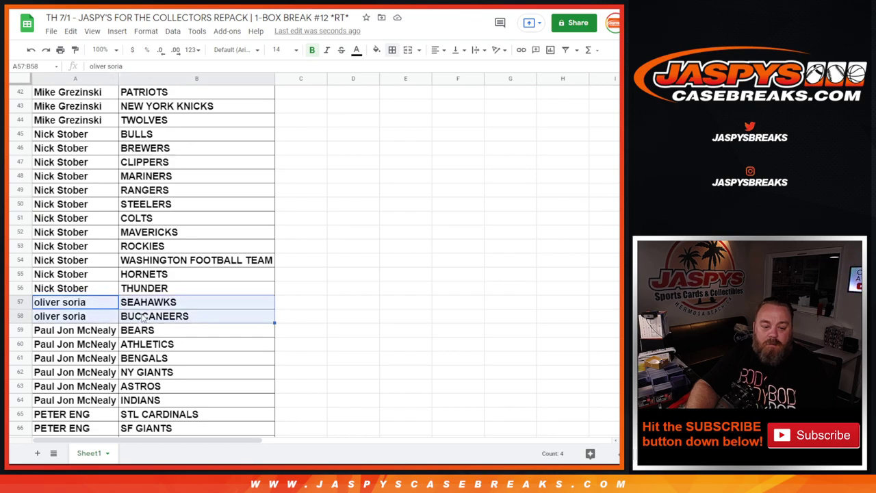
scroll(140, 318, down, 3)
drag(106, 194, 179, 264)
drag(87, 277, 155, 294)
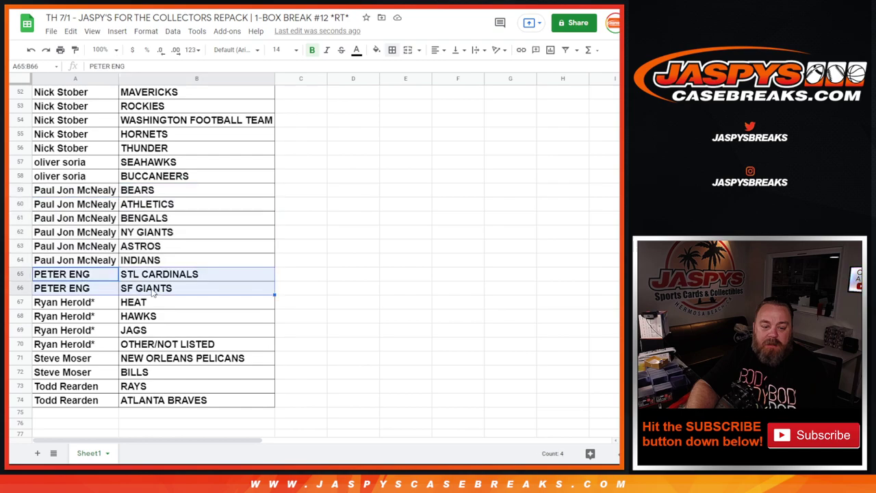
drag(89, 308, 171, 346)
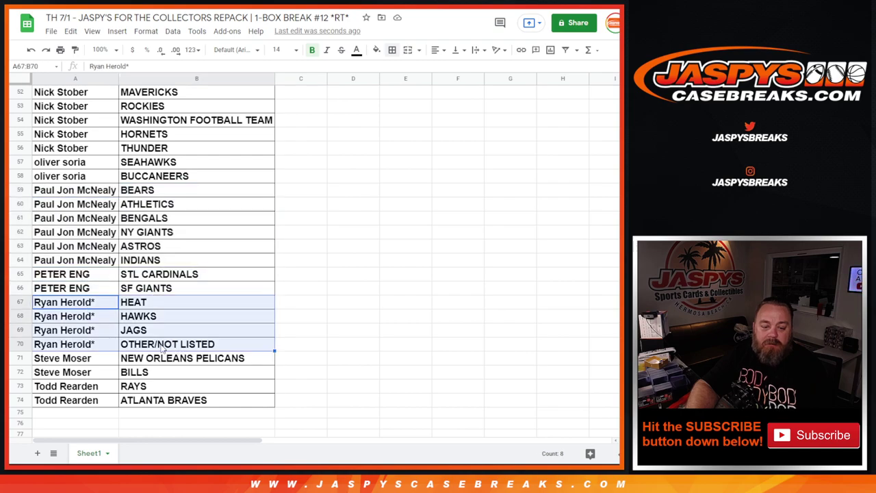
scroll(164, 349, down, 3)
drag(106, 263, 158, 281)
drag(89, 291, 142, 308)
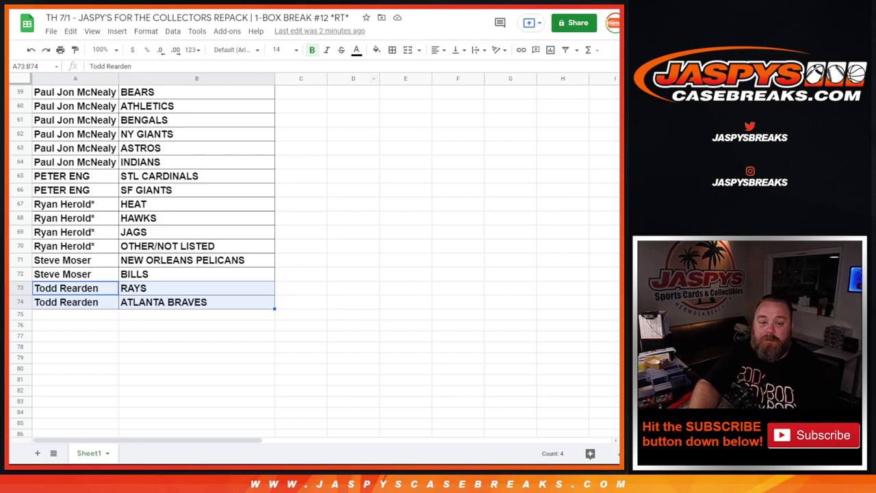
Step: Sort the sheet A to Z by team, starting with 76ERS, and print the 4-page list
click(269, 78)
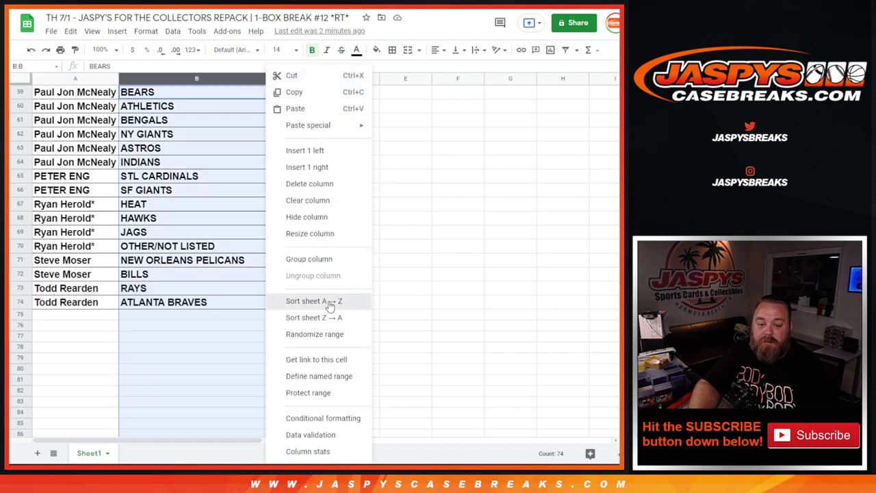
click(330, 302)
click(51, 31)
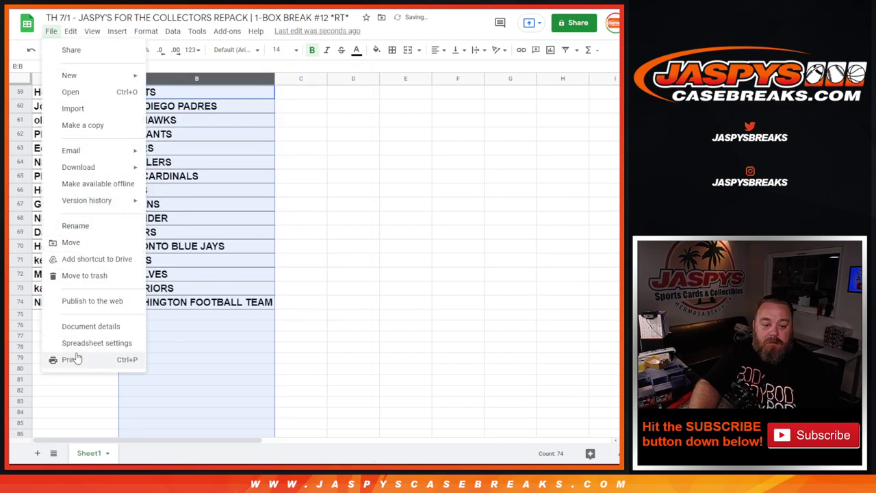
click(70, 359)
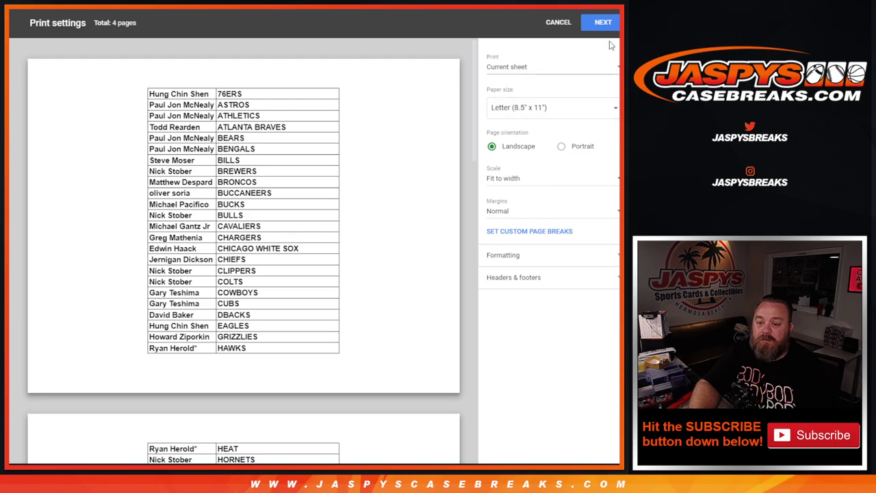
click(606, 22)
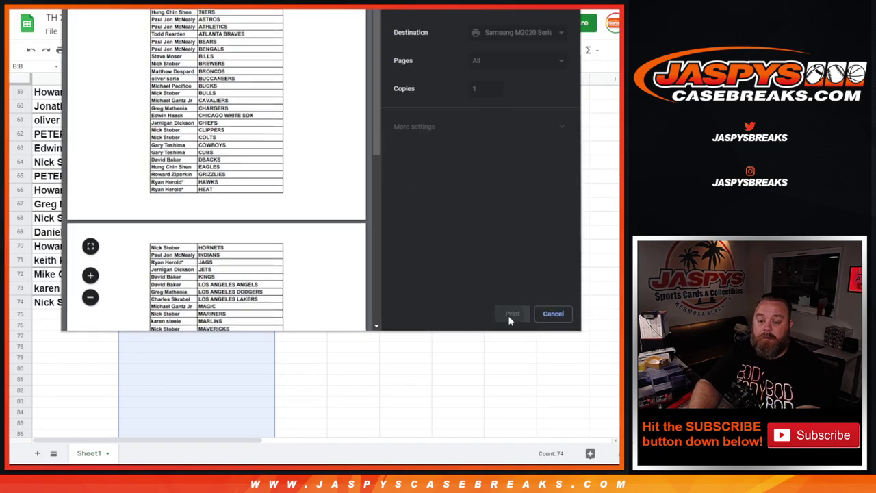
click(508, 315)
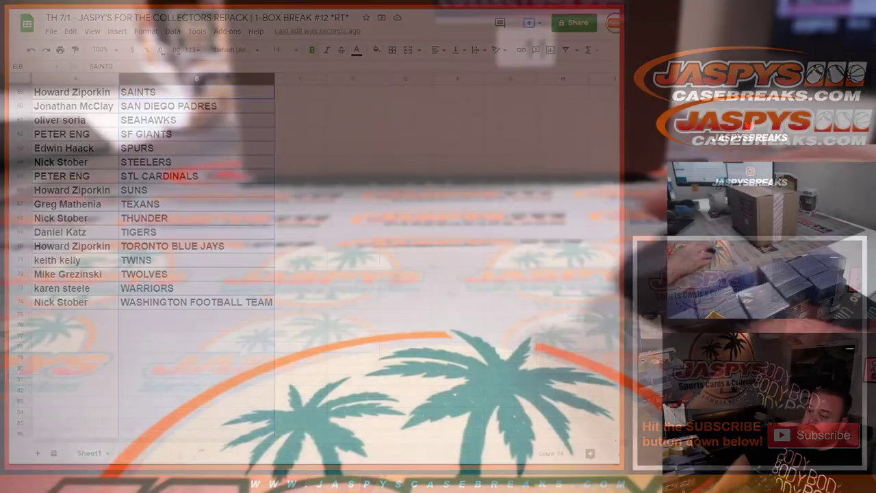
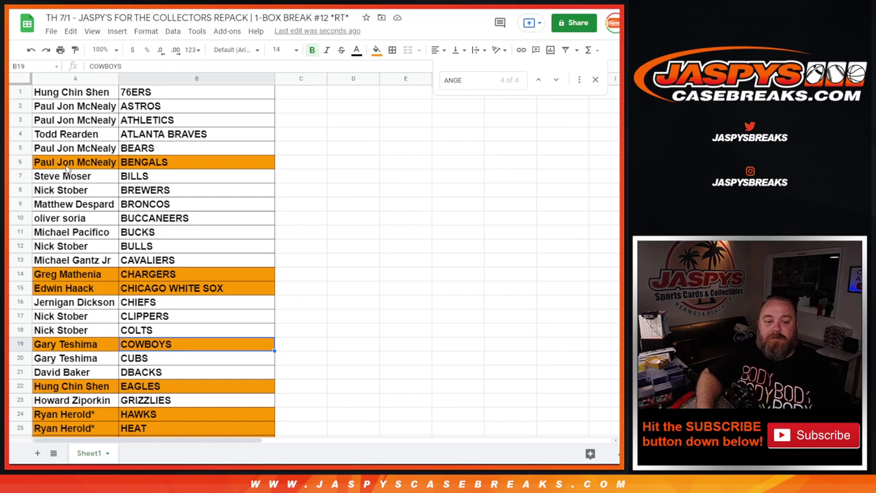
Step: Select and copy the BENGALS, CHARGERS, CHICAGO WHITE SOX, COWBOYS, EAGLES, HAWKS and HEAT rows
click(22, 162)
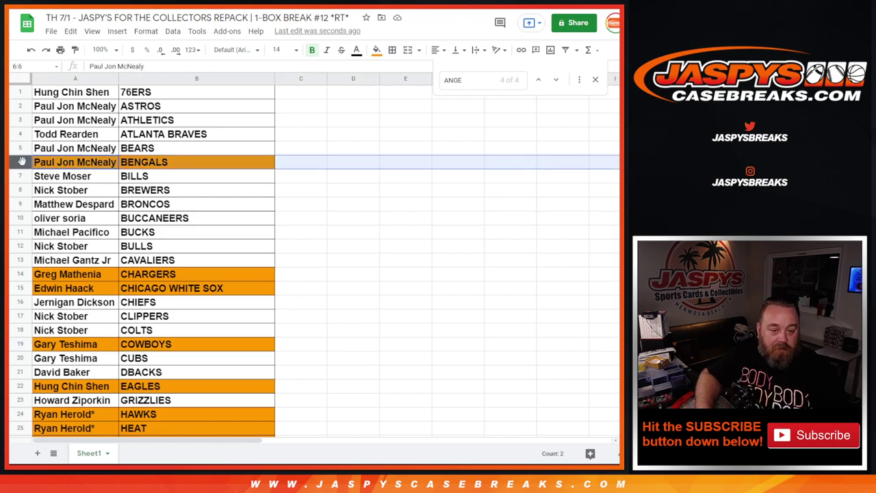
ctrl+click(22, 274)
ctrl+click(21, 288)
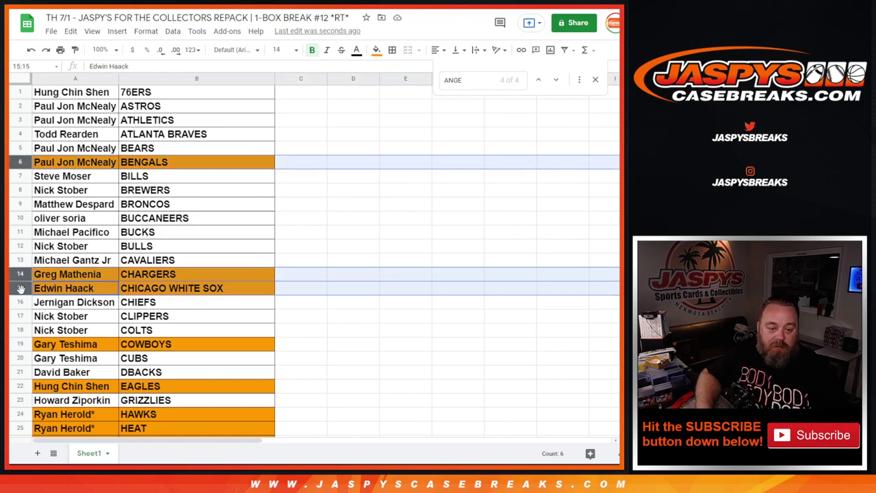
ctrl+click(21, 344)
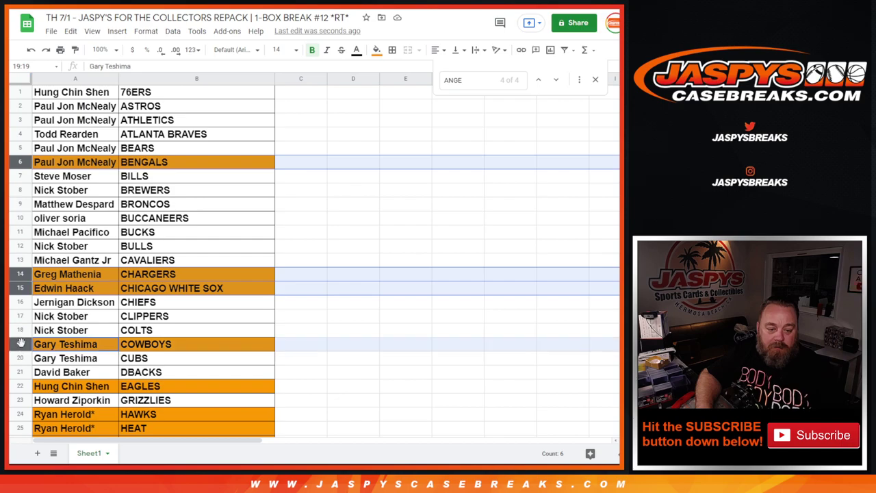
ctrl+click(21, 387)
ctrl+click(21, 414)
ctrl+click(22, 428)
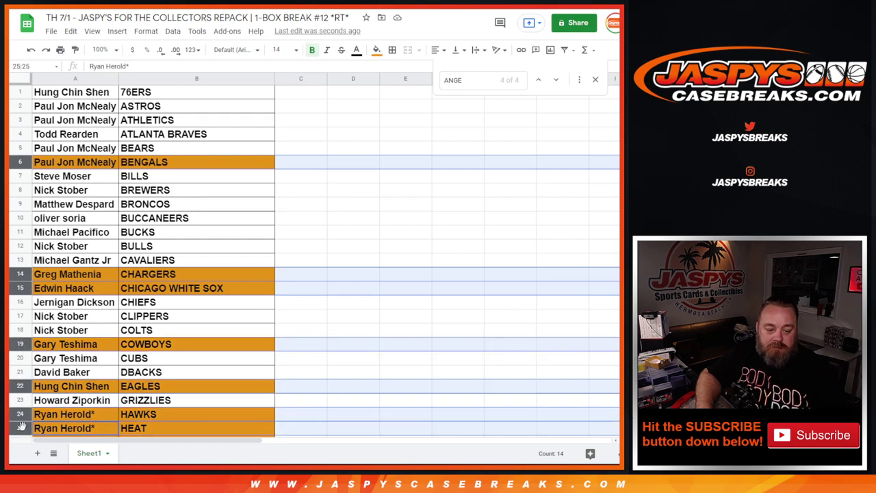
right_click(21, 428)
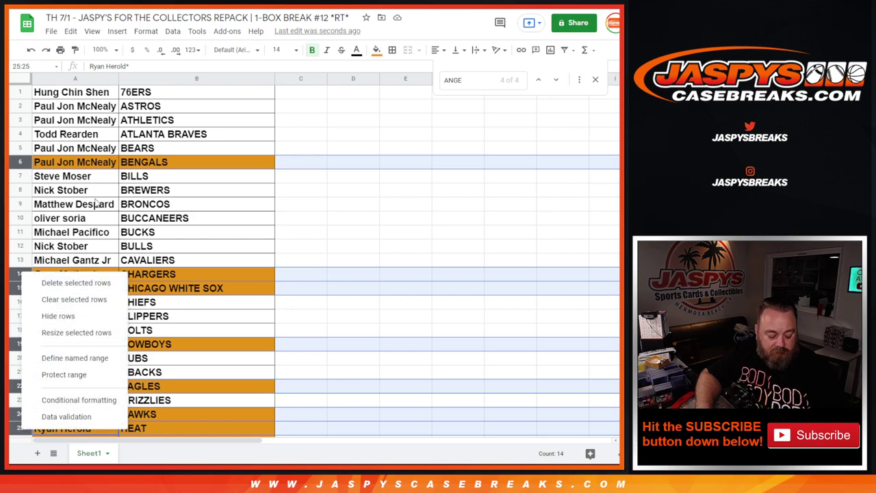
key(Escape)
key(ctrl+c)
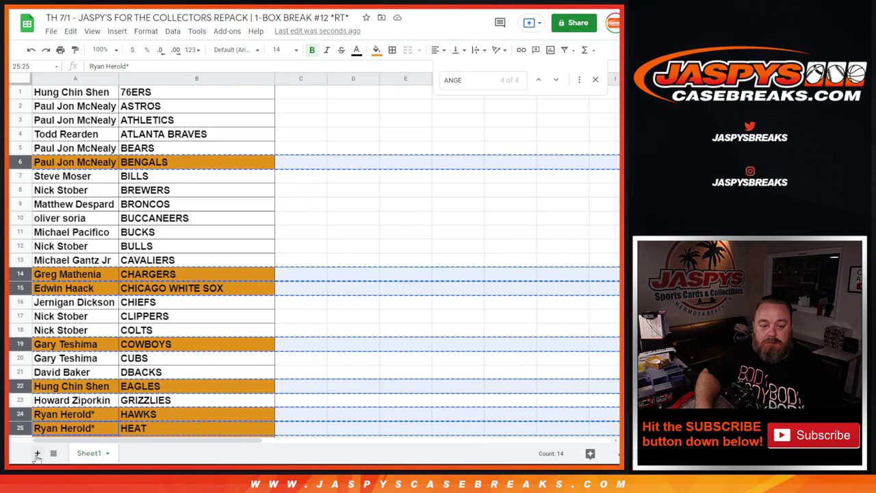
Step: Paste the seven rows into a new Sheet2 and clear them on Sheet1
click(37, 454)
key(ctrl+v)
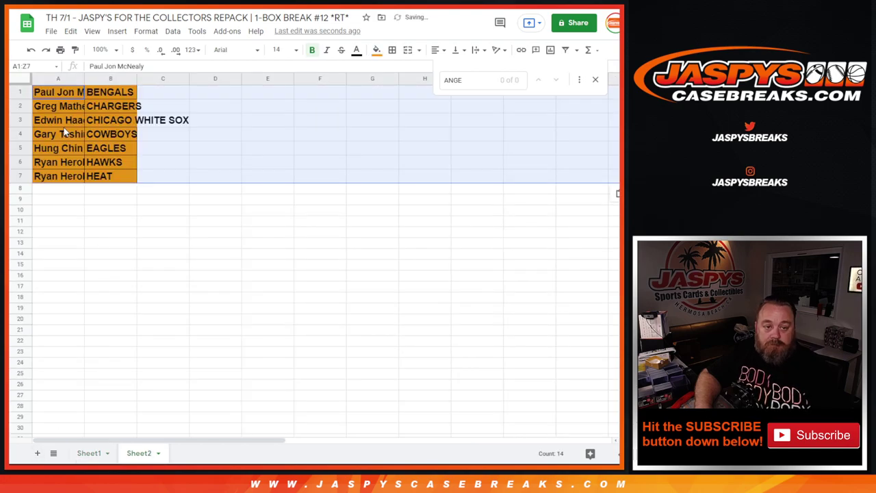
click(89, 453)
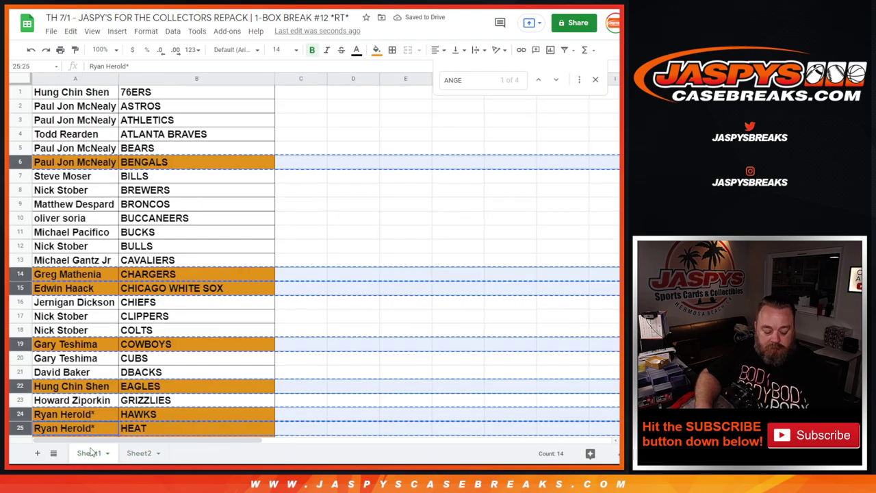
key(Delete)
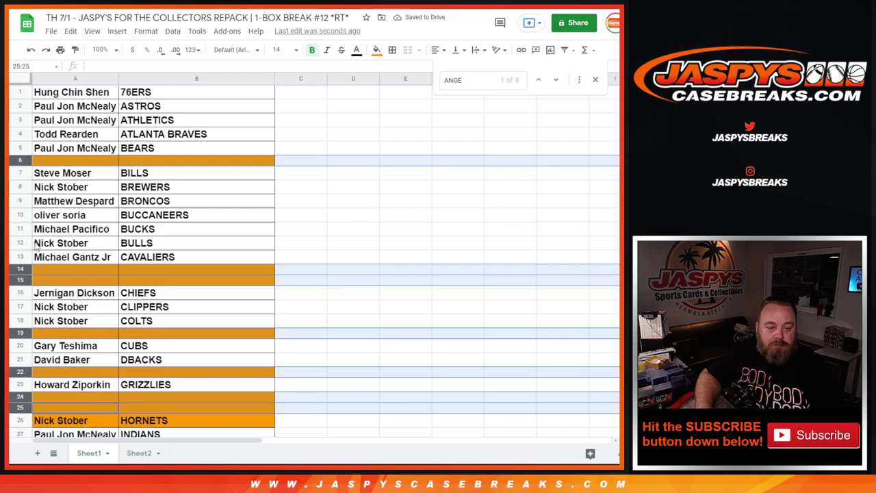
Step: Paste the HORNETS, JETS and LOS ANGELES ANGELS rows at Sheet2 A8 and clear them on Sheet1
scroll(34, 356, down, 3)
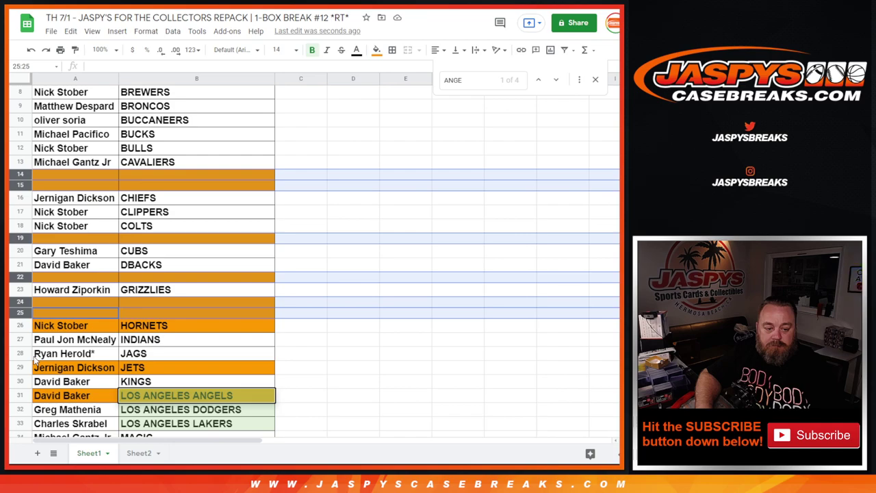
click(20, 324)
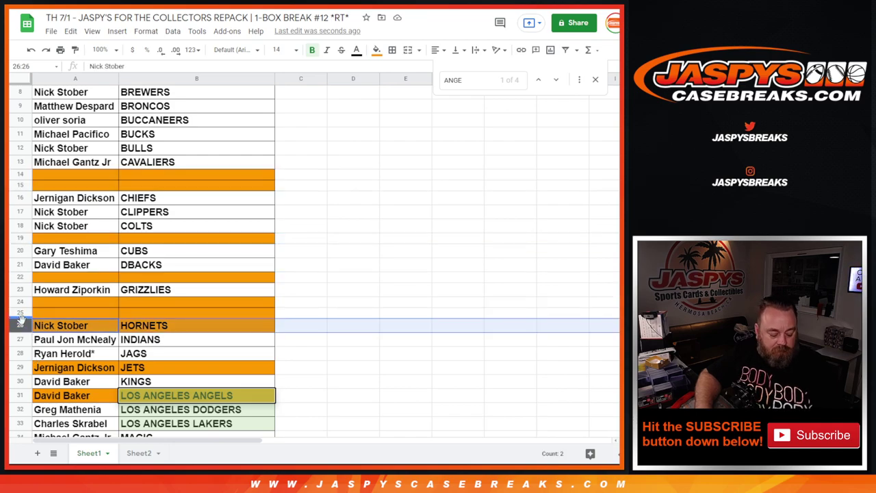
ctrl+click(20, 371)
ctrl+click(20, 395)
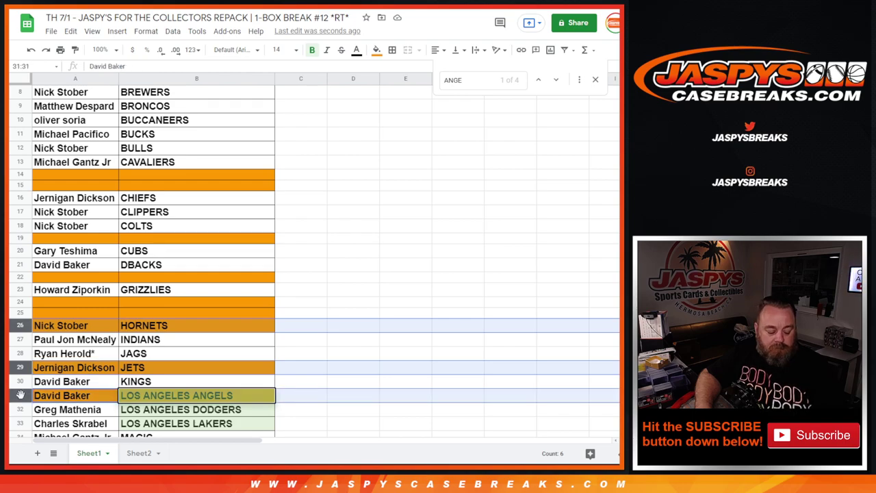
click(141, 455)
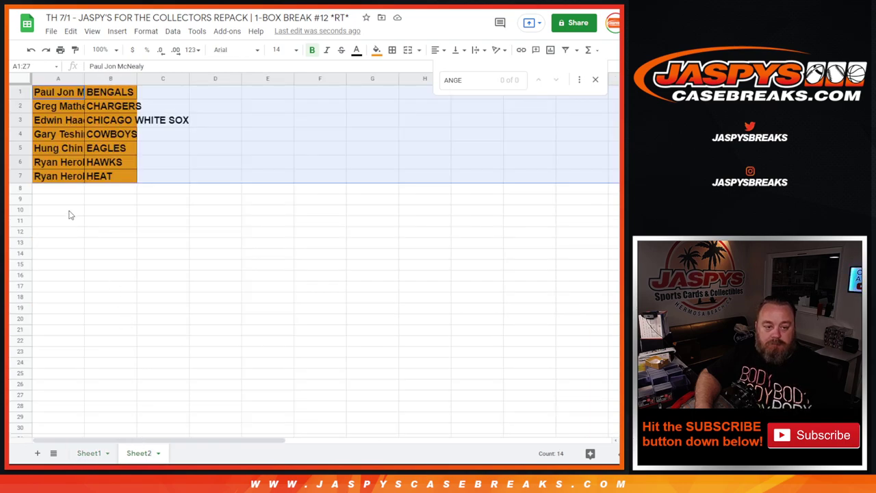
click(53, 191)
key(ctrl+v)
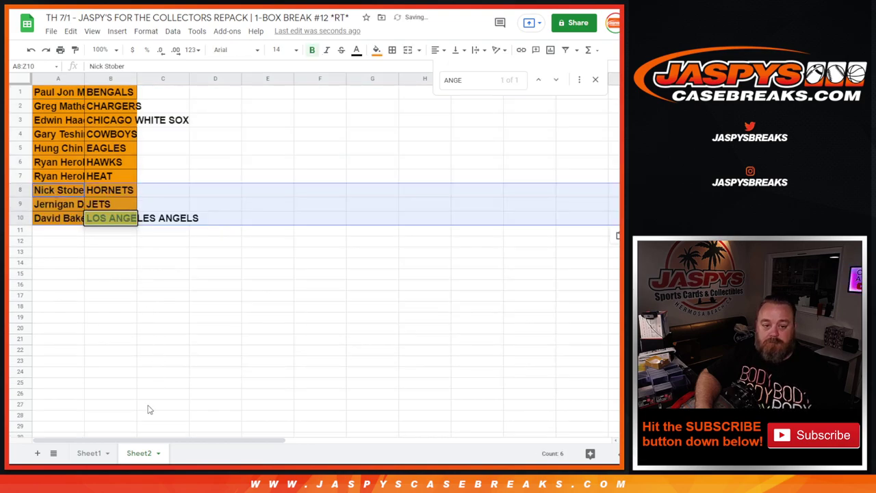
click(142, 409)
click(97, 454)
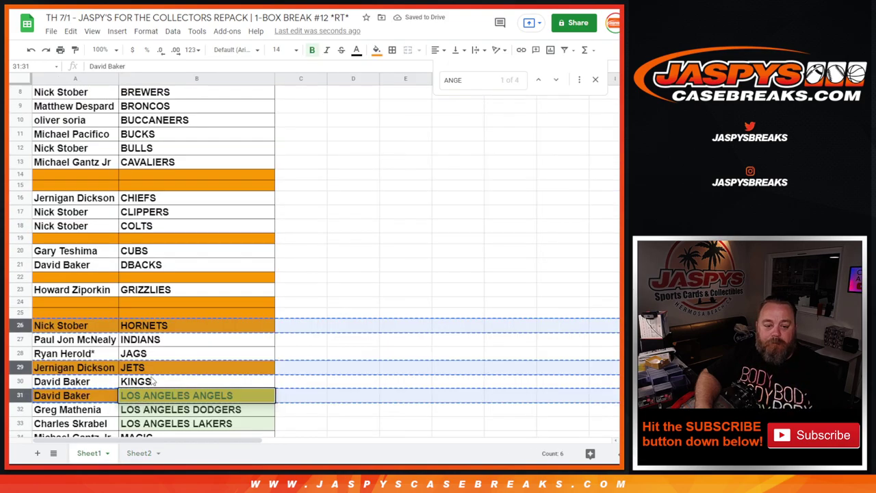
key(Delete)
Step: Paste the MARLINS, METS, NATIONALS and OTHER/NOT LISTED rows at Sheet2 A11
scroll(55, 343, down, 4)
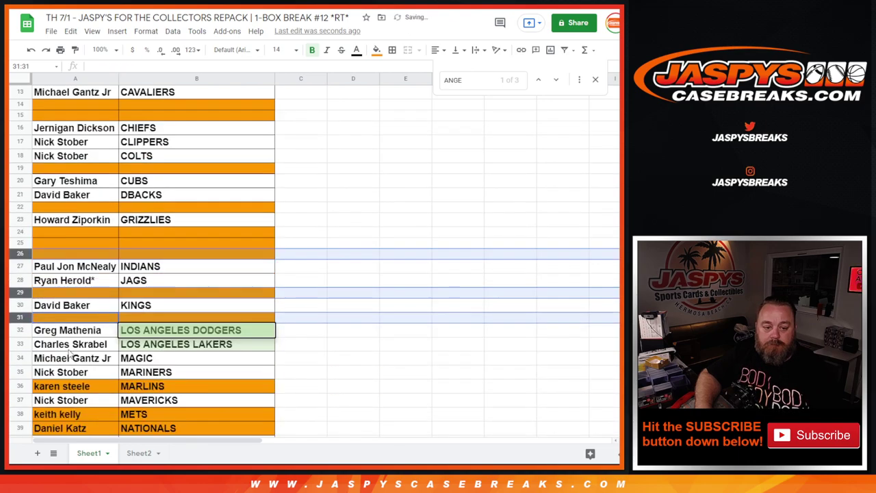
click(22, 298)
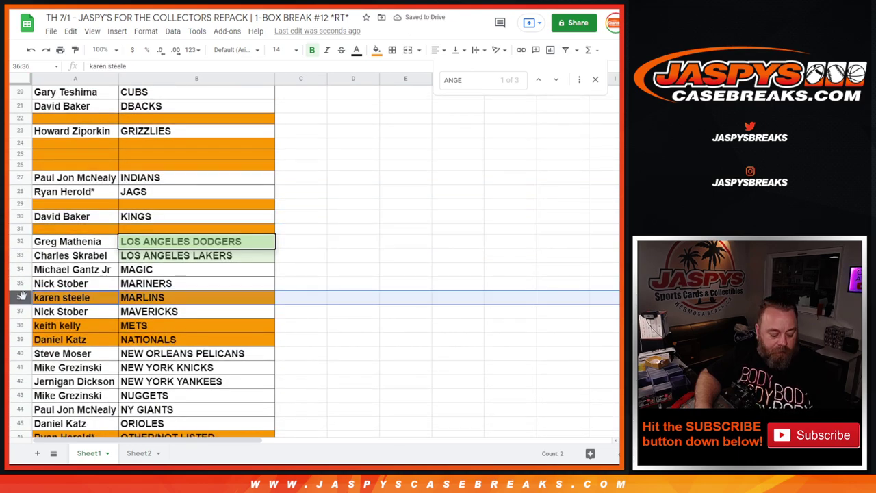
ctrl+click(20, 325)
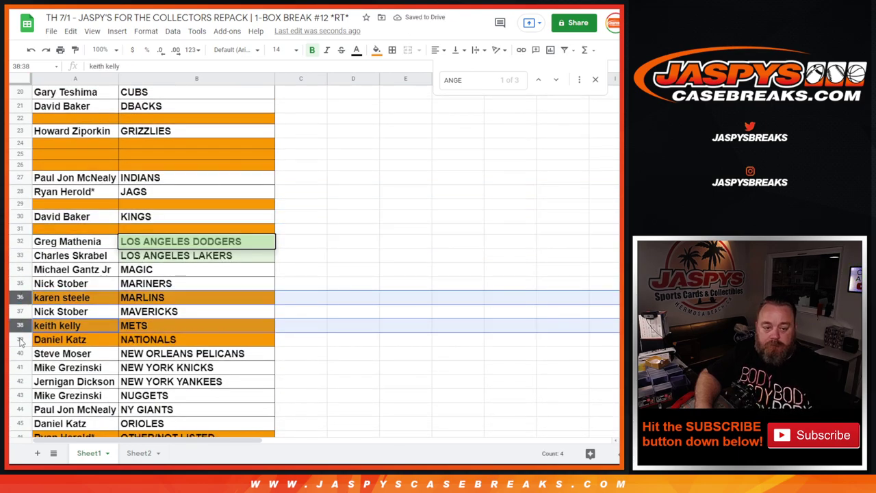
ctrl+click(20, 339)
ctrl+click(20, 435)
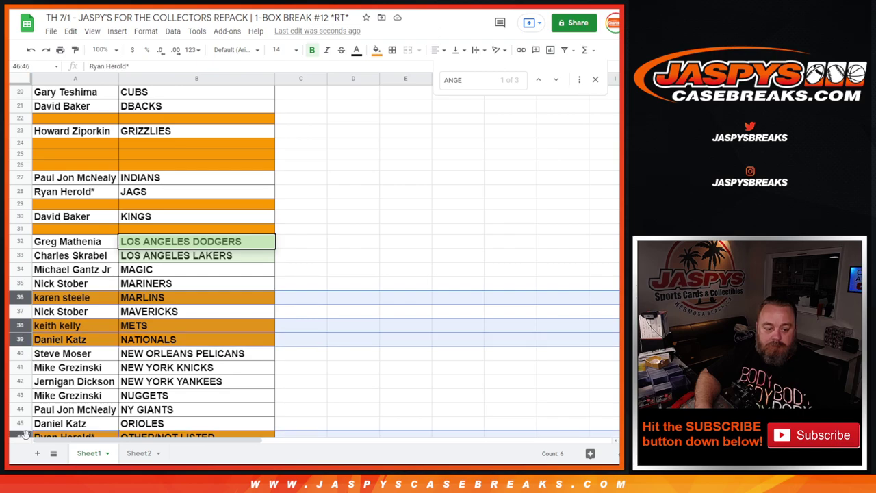
click(132, 453)
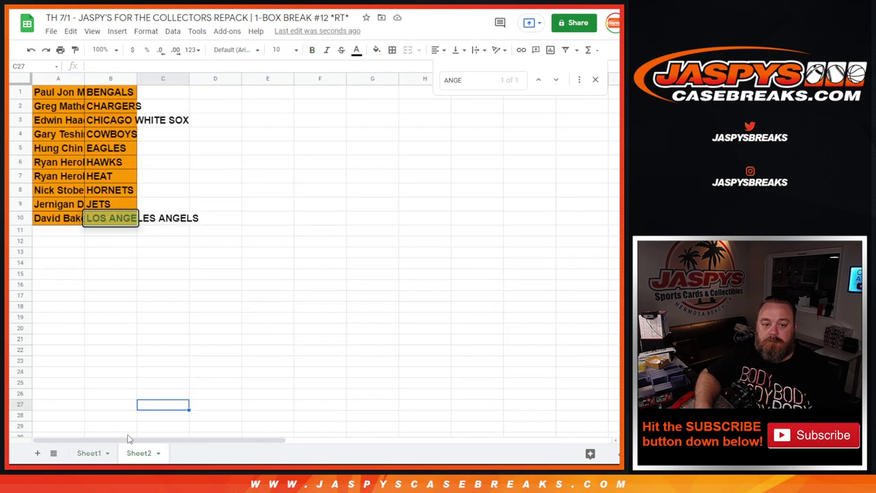
click(62, 233)
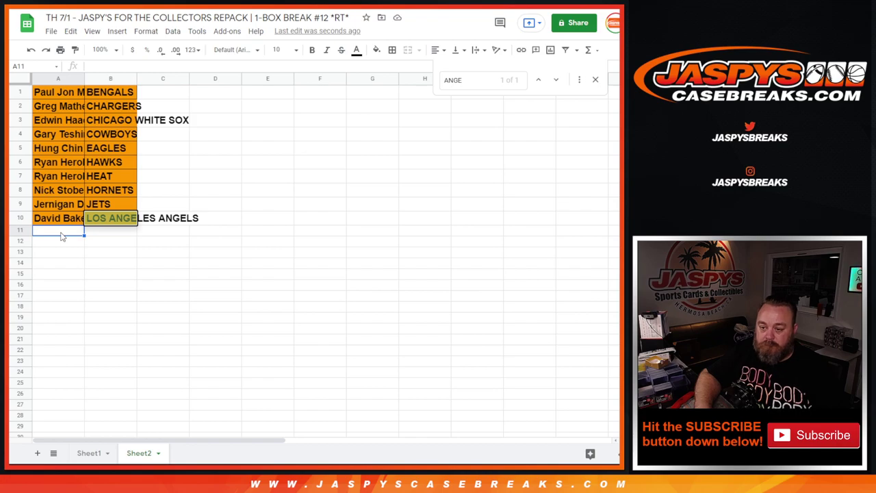
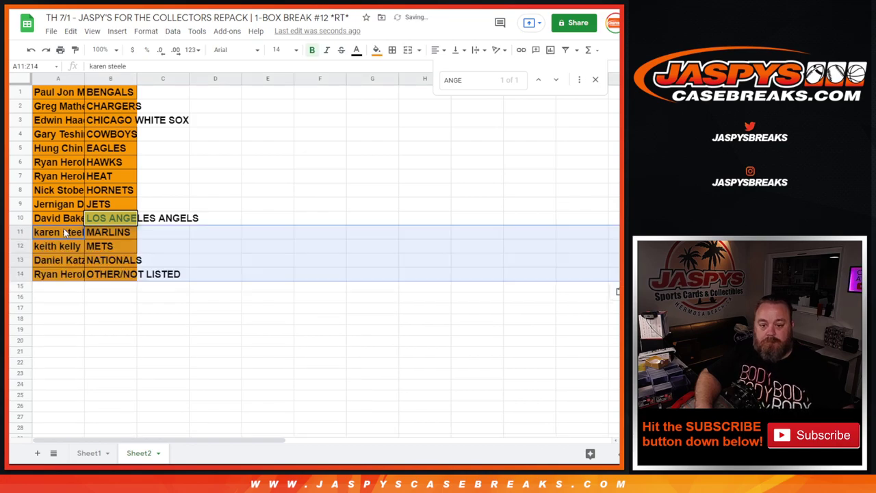
click(89, 452)
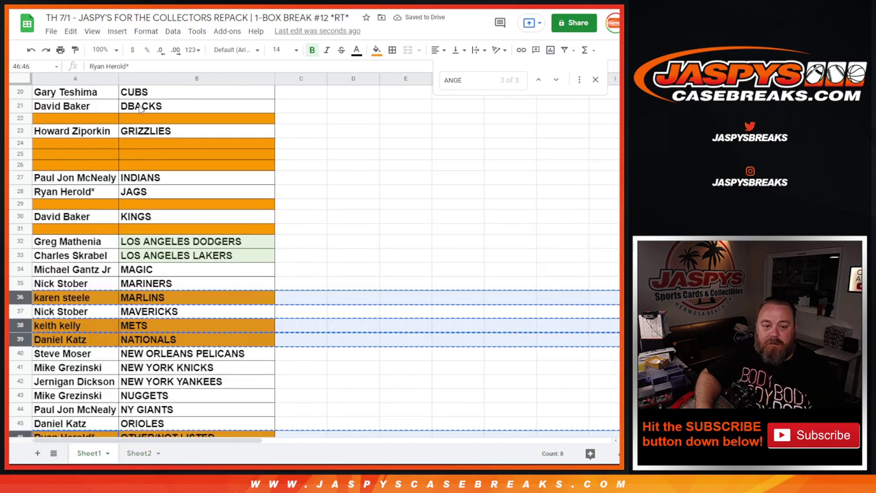
Step: Fill the DBACKS row's cells A21:B21 orange
click(140, 107)
click(54, 109)
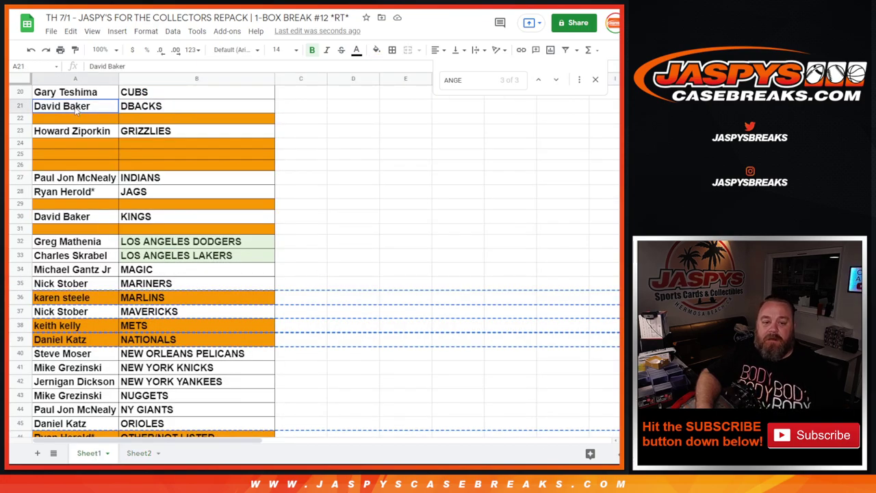
drag(72, 111, 140, 109)
key(ctrl+c)
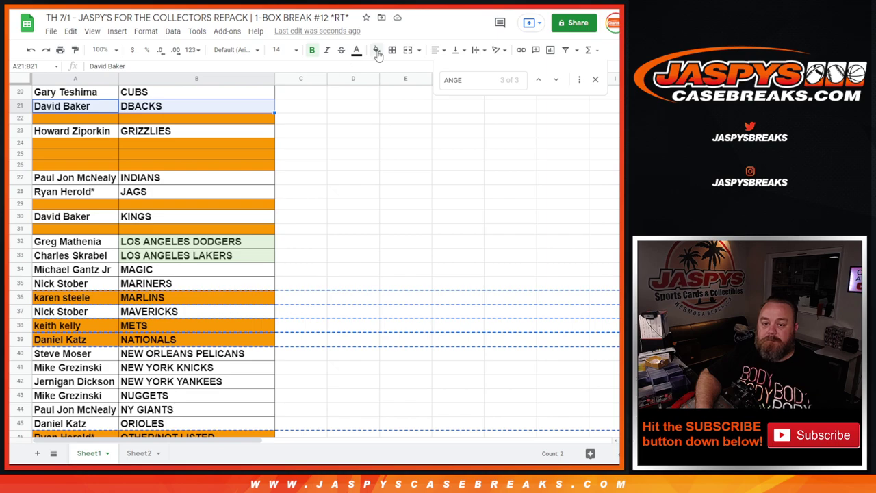
click(376, 50)
click(401, 102)
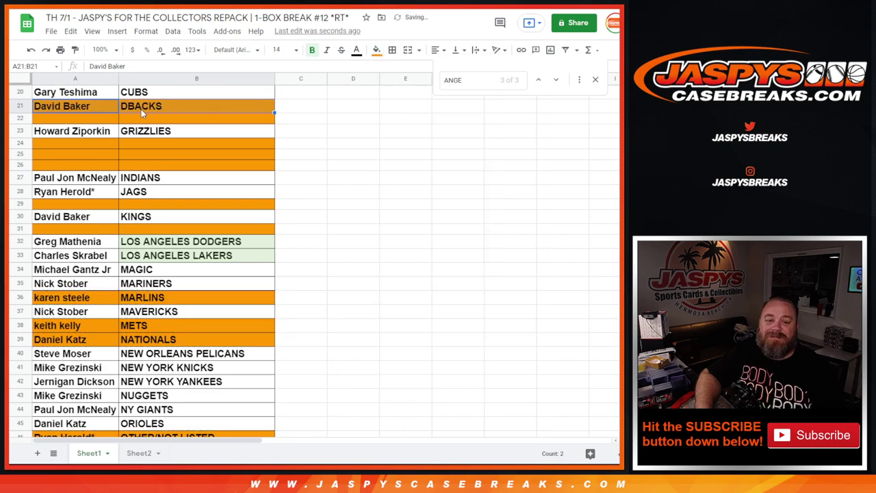
Step: Paste the DBACKS row at Sheet2 A15, clear it on Sheet1, and review Sheet2
click(20, 105)
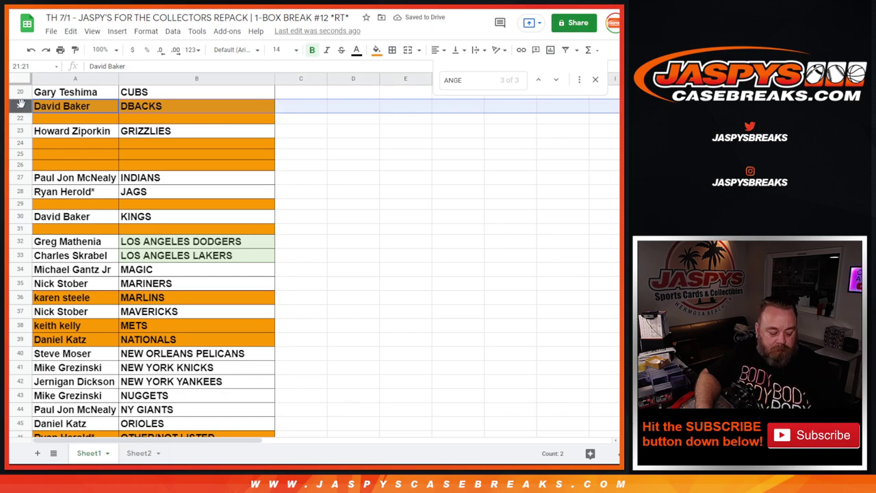
click(139, 452)
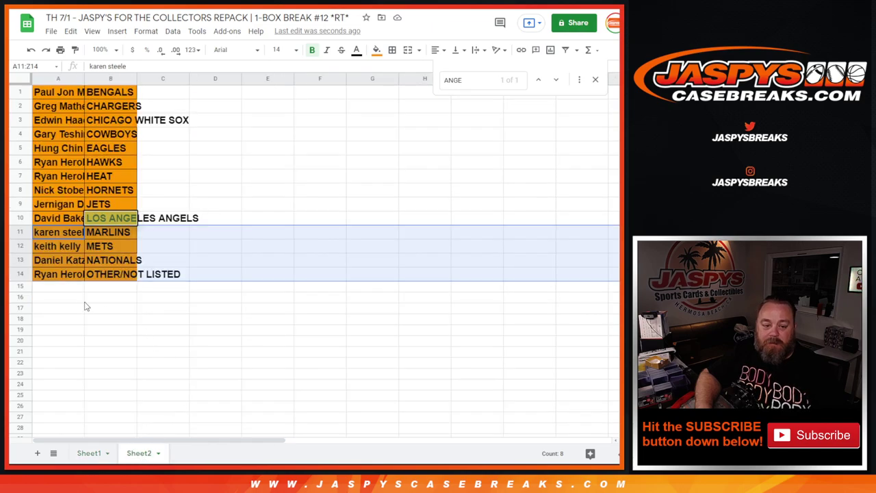
click(72, 289)
key(ctrl+v)
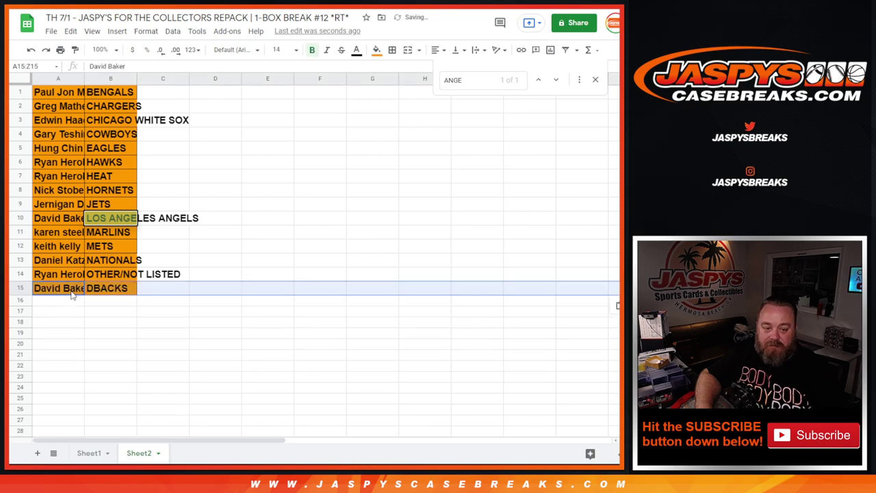
click(89, 453)
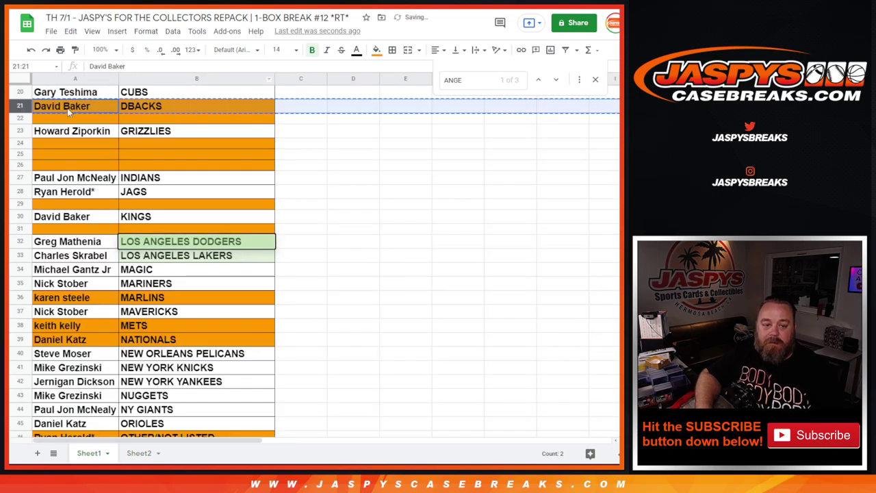
key(Delete)
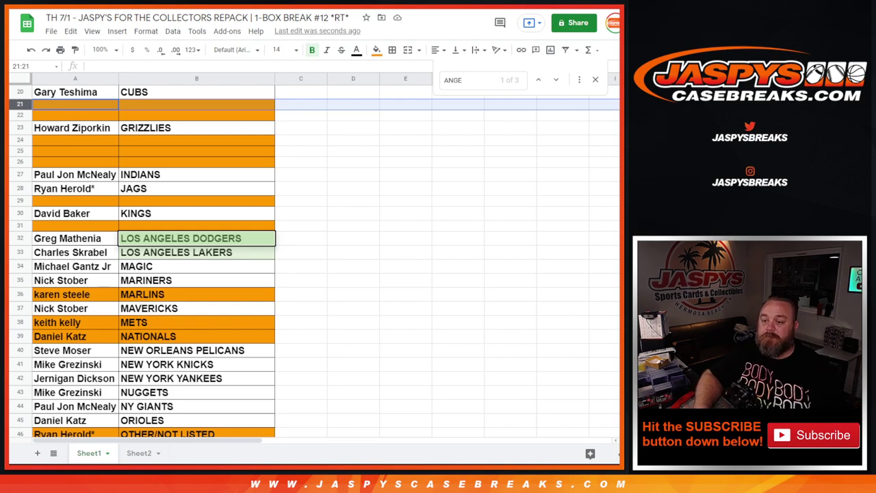
click(187, 309)
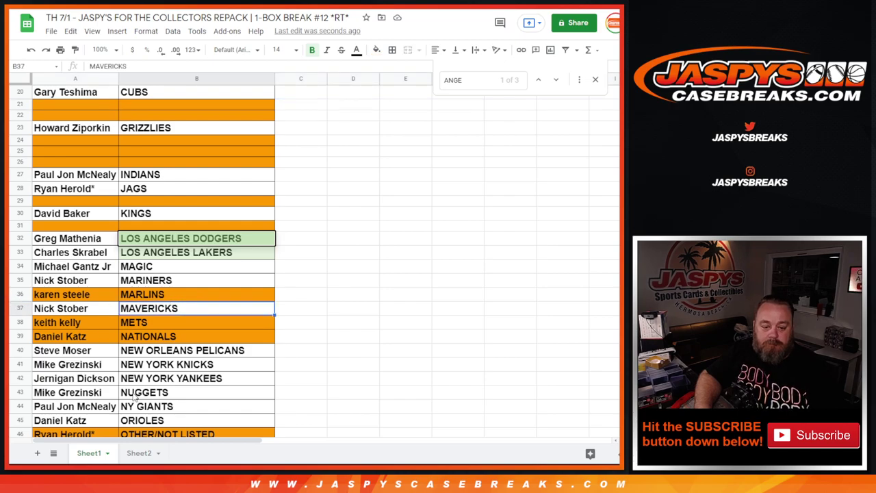
click(135, 453)
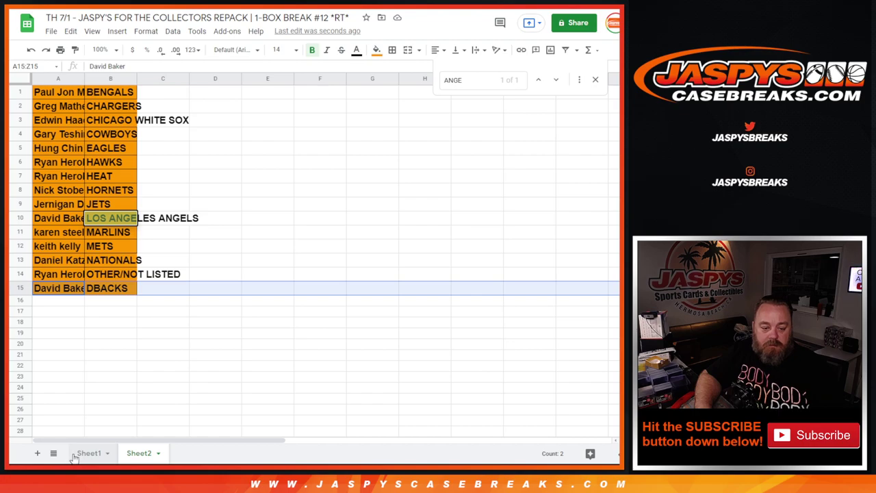
Step: Clear the MARLINS, METS, NATIONALS and OTHER/NOT LISTED rows on Sheet1
click(88, 454)
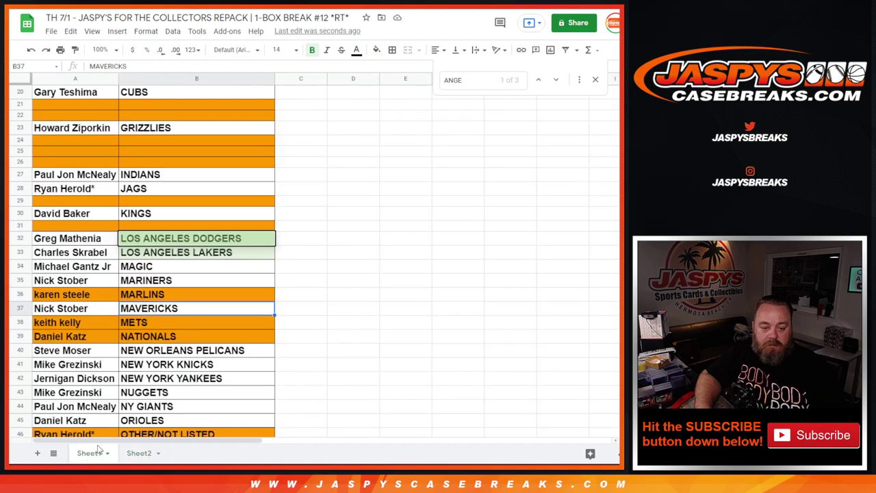
click(20, 295)
ctrl+click(20, 322)
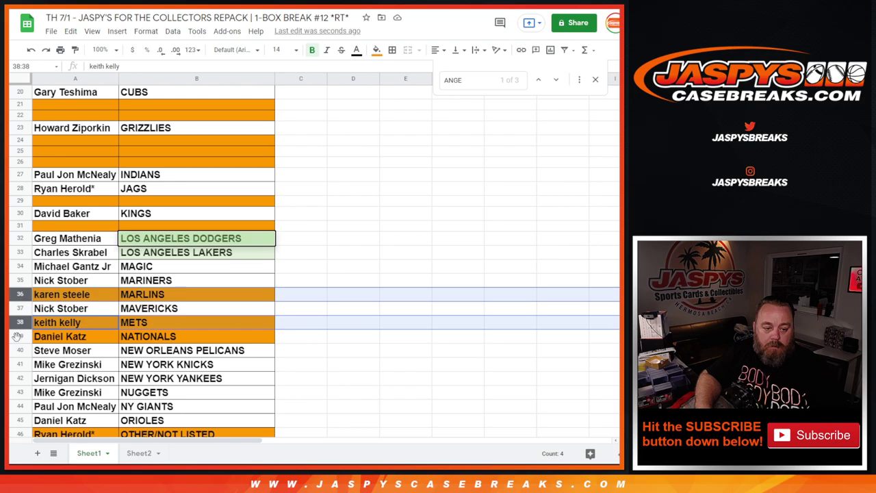
ctrl+click(19, 336)
ctrl+click(20, 433)
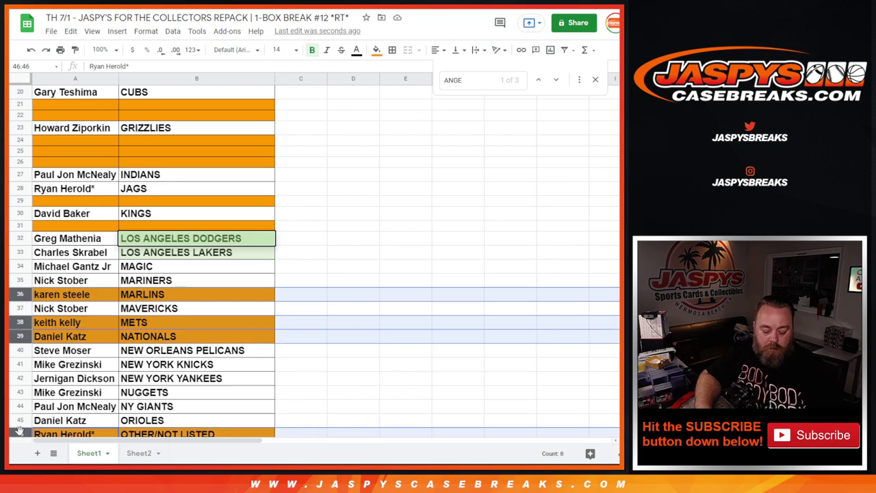
key(Delete)
Step: Paste the PATRIOTS, PHILLIES, PISTONS and RED SOX rows below DBACKS on Sheet2, clearing them on Sheet1
scroll(152, 370, down, 3)
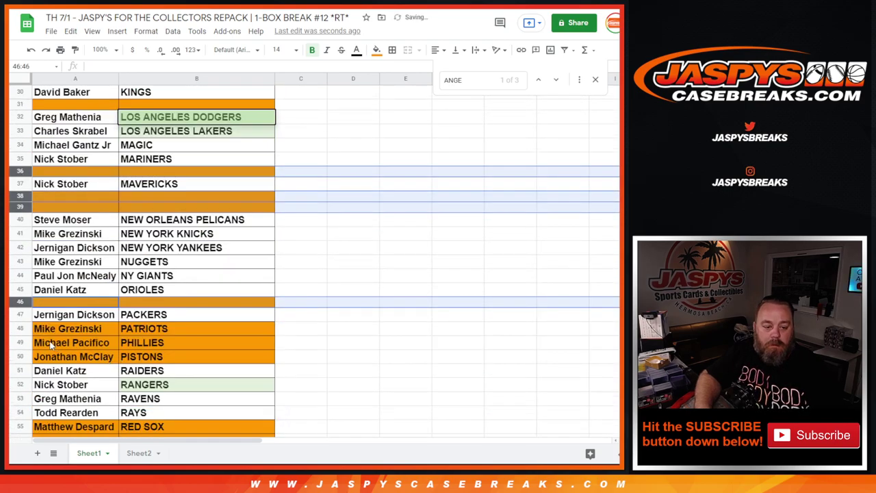
drag(20, 328, 19, 351)
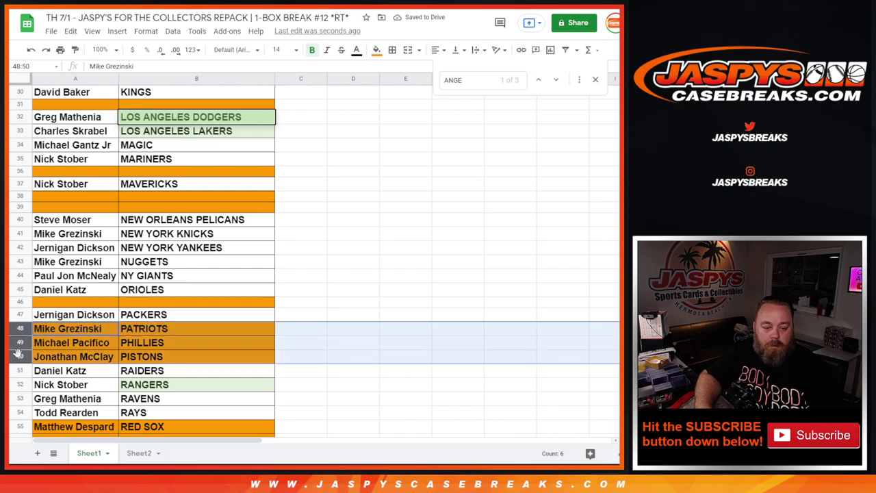
key(ctrl+c)
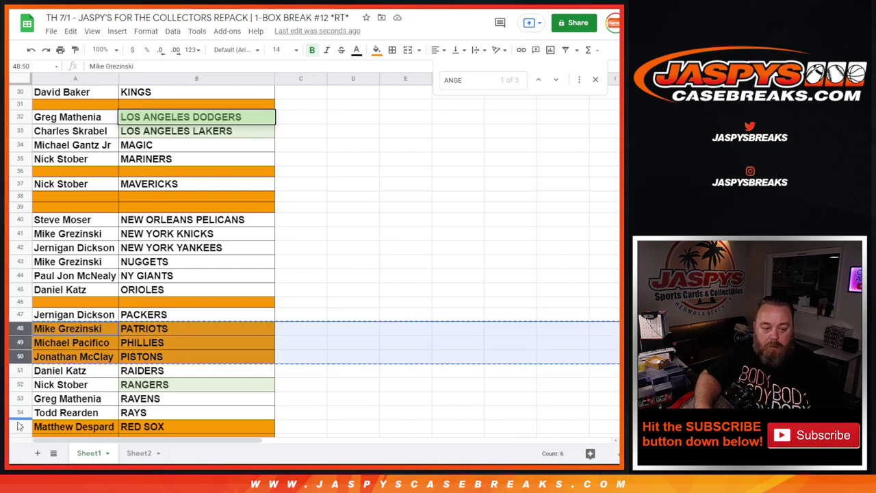
ctrl+click(20, 426)
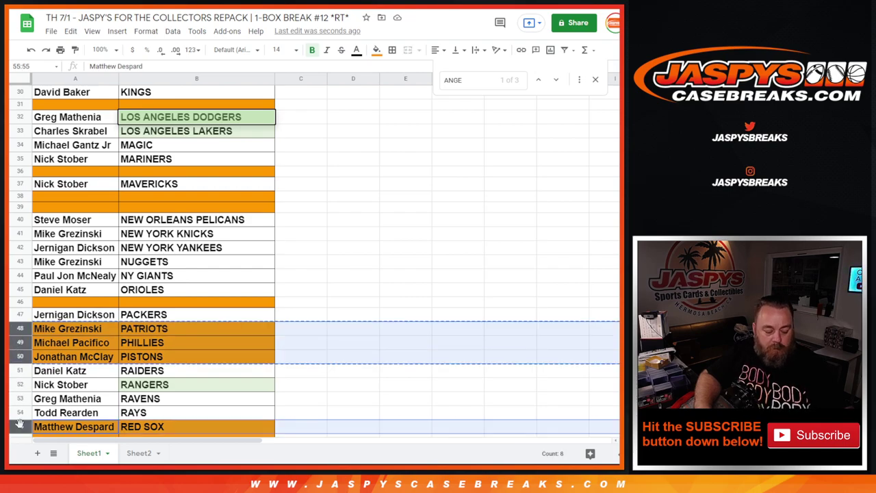
click(139, 454)
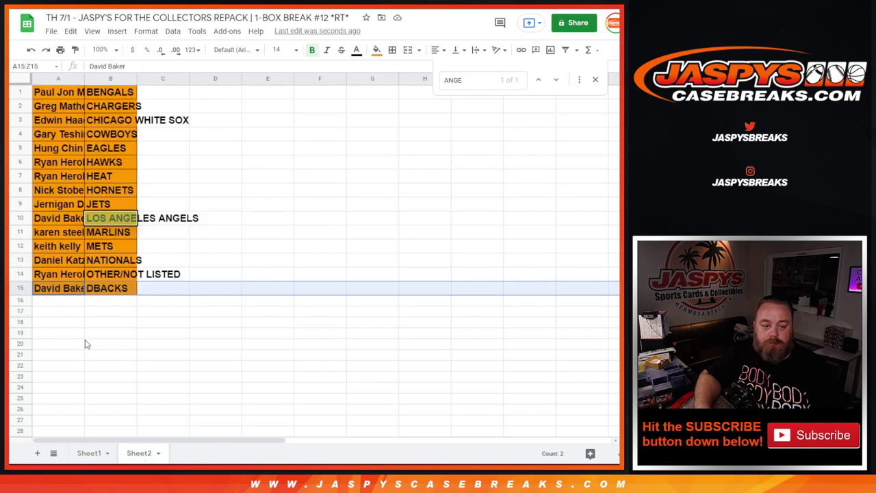
click(56, 302)
key(ctrl+v)
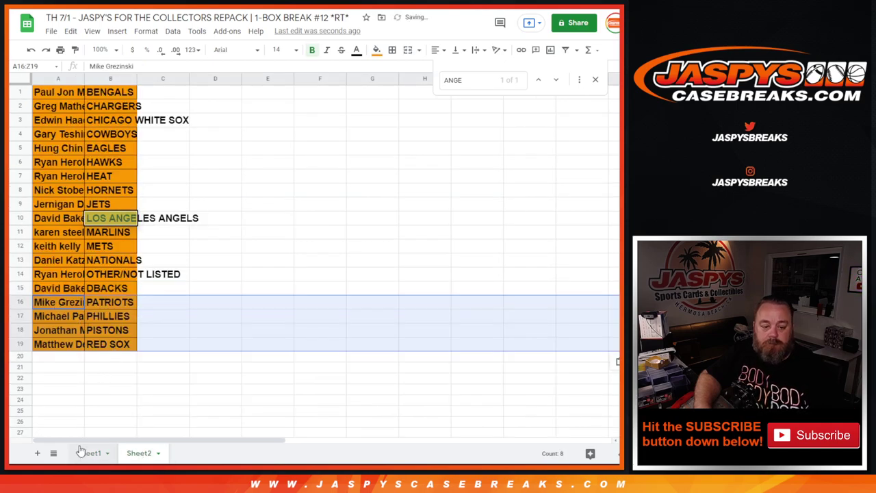
click(87, 453)
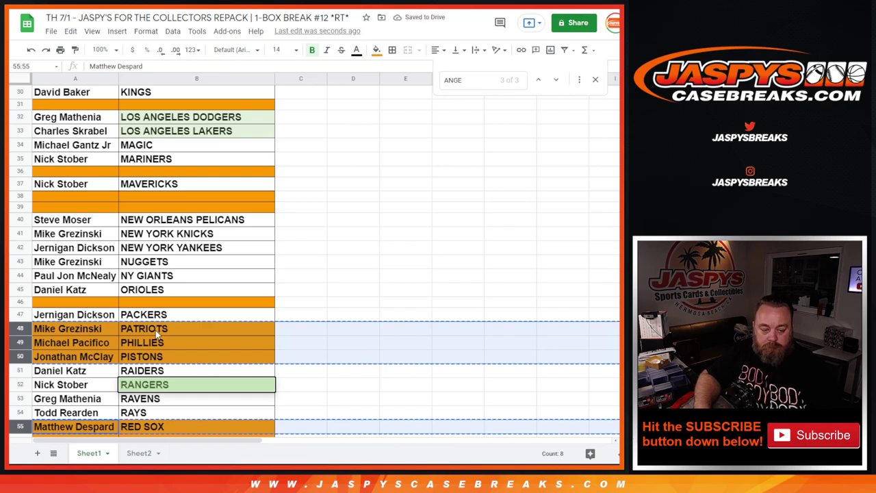
key(Delete)
Step: Paste the REDS, ROCKIES, ROYALS and SAN DIEGO PADRES rows below RED SOX on Sheet2
scroll(156, 330, down, 5)
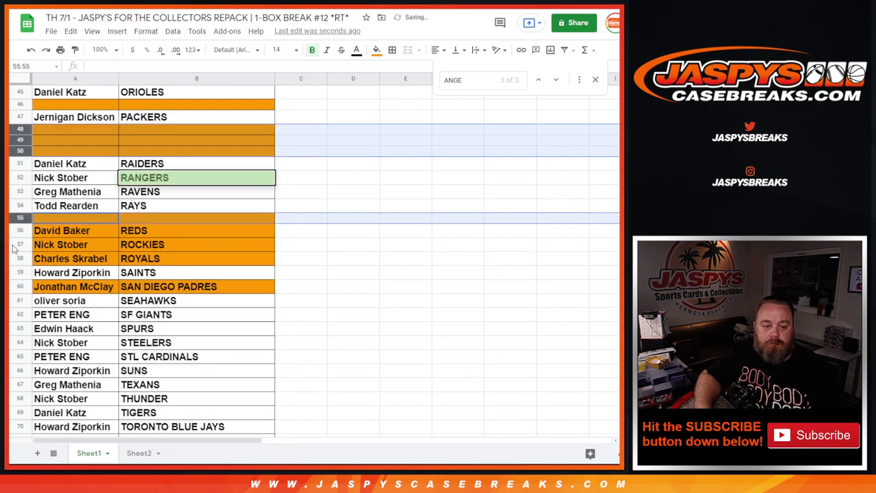
click(20, 231)
ctrl+click(21, 246)
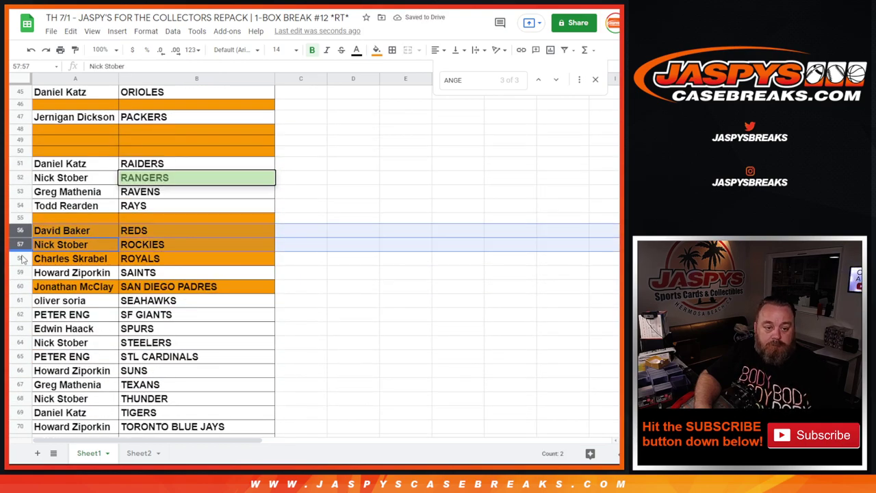
ctrl+click(21, 258)
ctrl+click(21, 285)
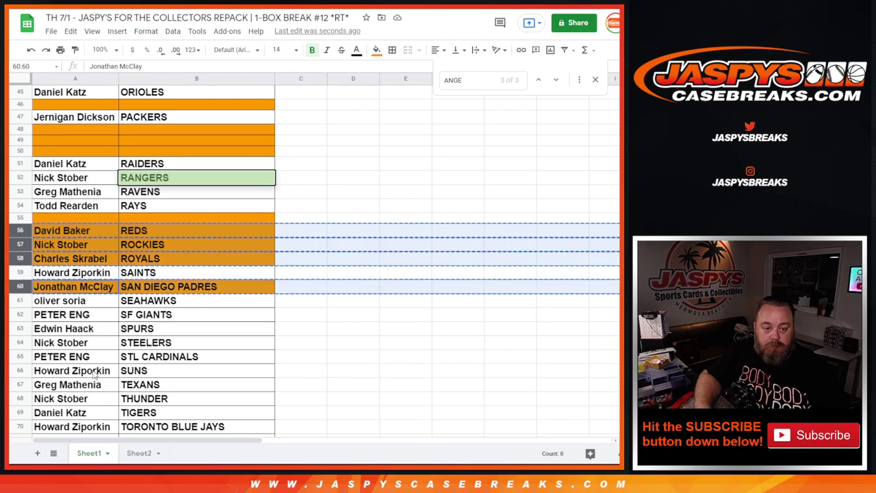
click(138, 453)
click(71, 360)
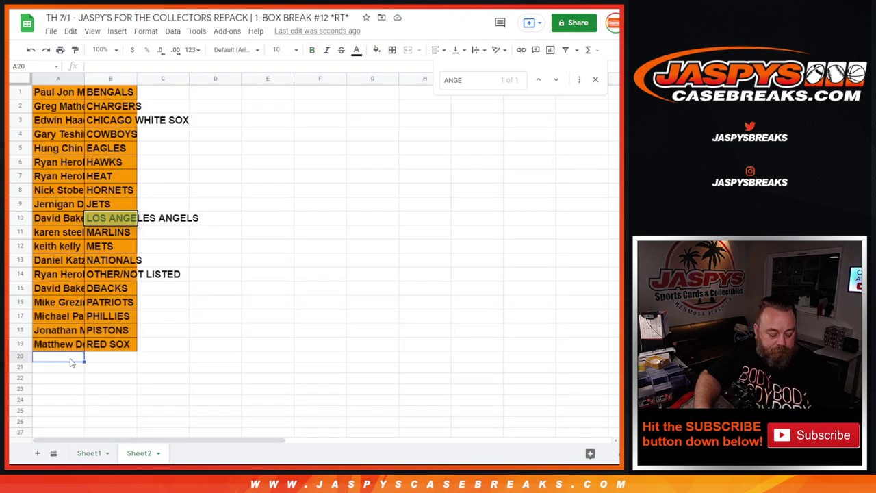
key(ctrl+v)
scroll(137, 356, down, 1)
Step: Sort Sheet1 A→Z by the names column
click(89, 454)
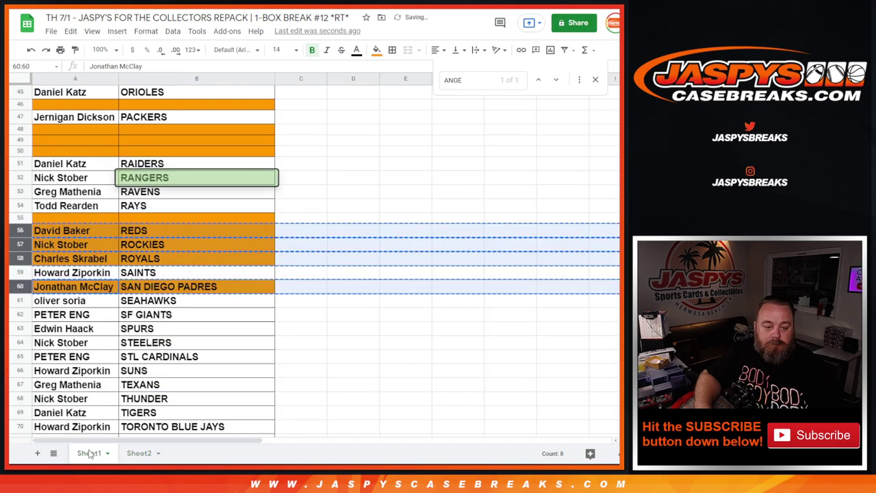
scroll(123, 387, down, 3)
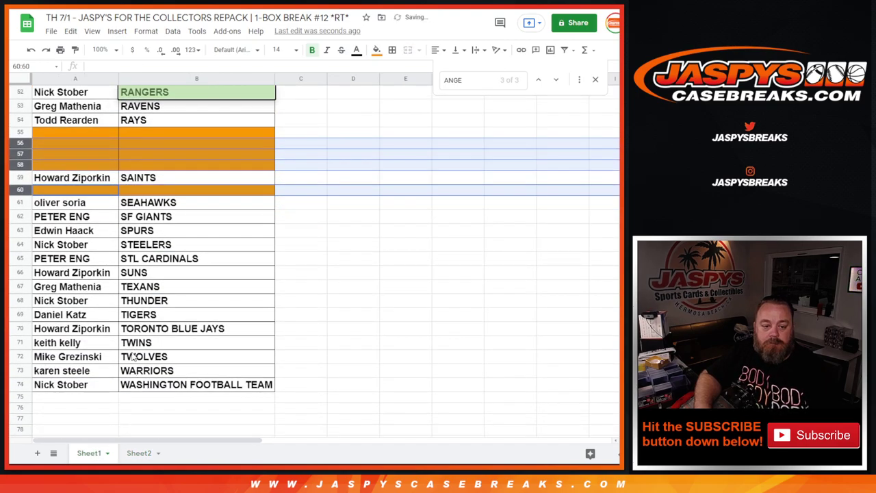
scroll(134, 366, up, 10)
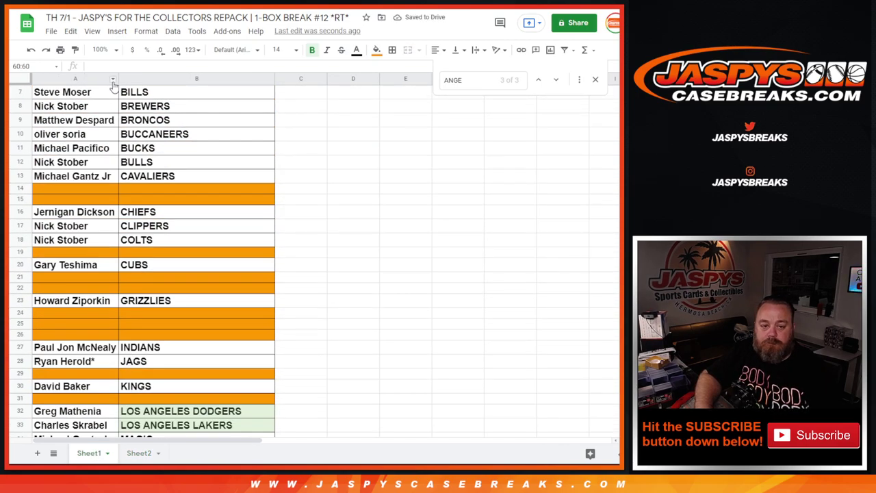
scroll(113, 82, up, 2)
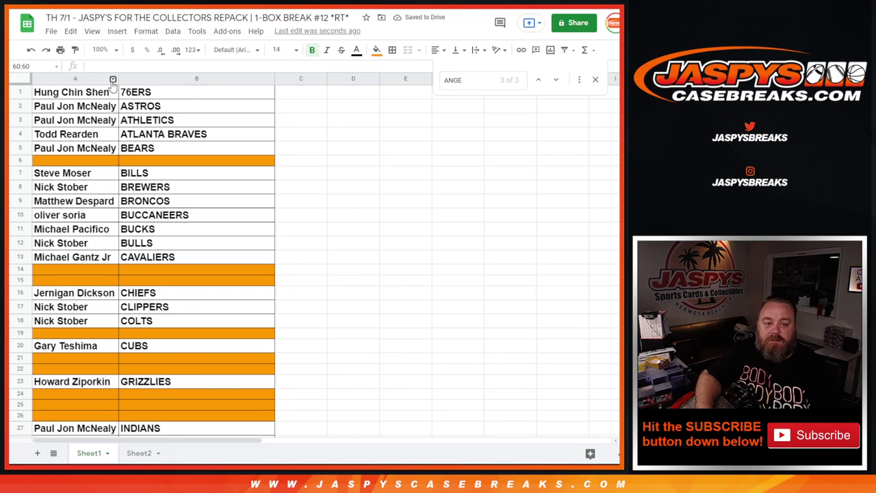
right_click(114, 79)
click(171, 301)
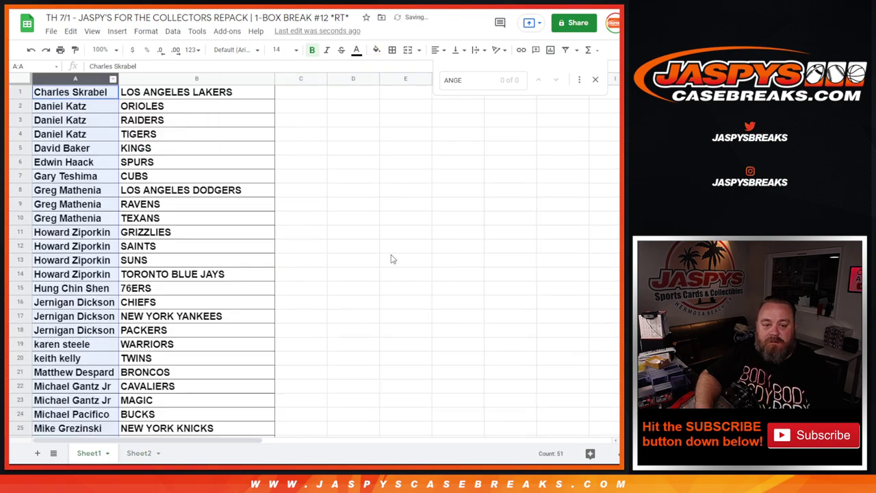
click(394, 248)
Step: Undo the alphabetical sort to restore the original team order
scroll(357, 260, down, 12)
scroll(128, 265, up, 6)
scroll(126, 251, up, 7)
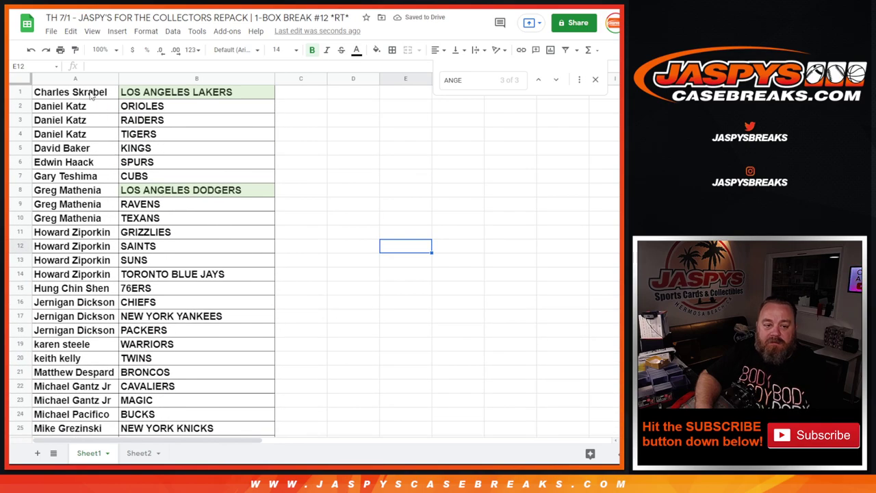
click(91, 96)
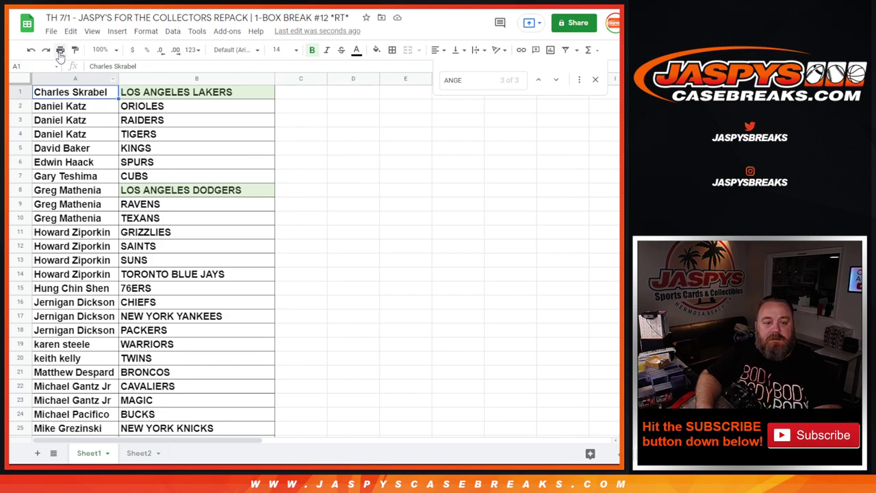
click(31, 50)
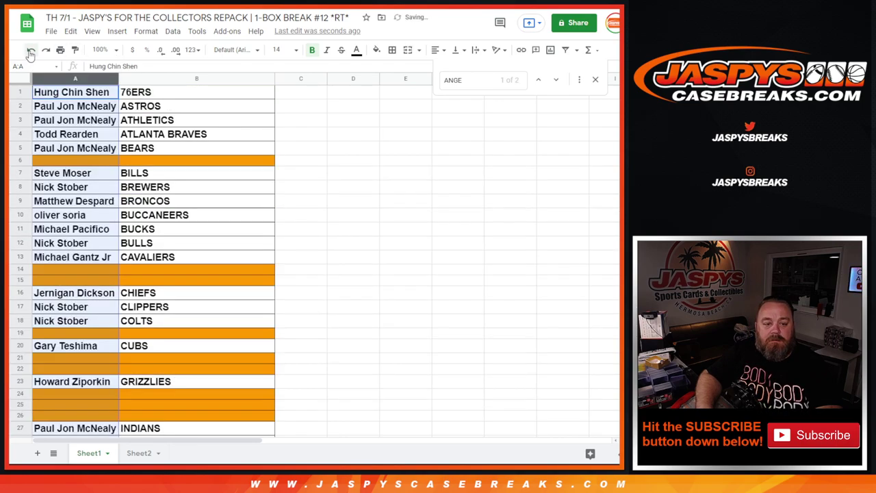
Step: Delete blank orange rows 6 and 13–14
click(124, 192)
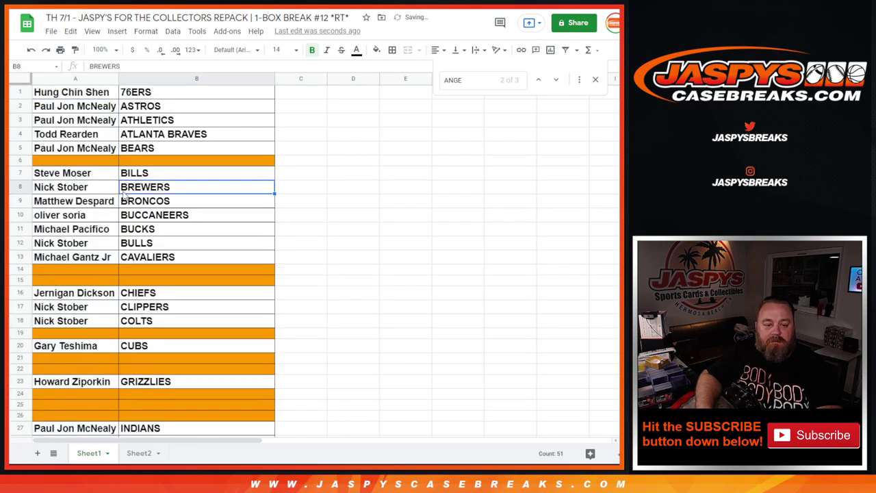
right_click(24, 164)
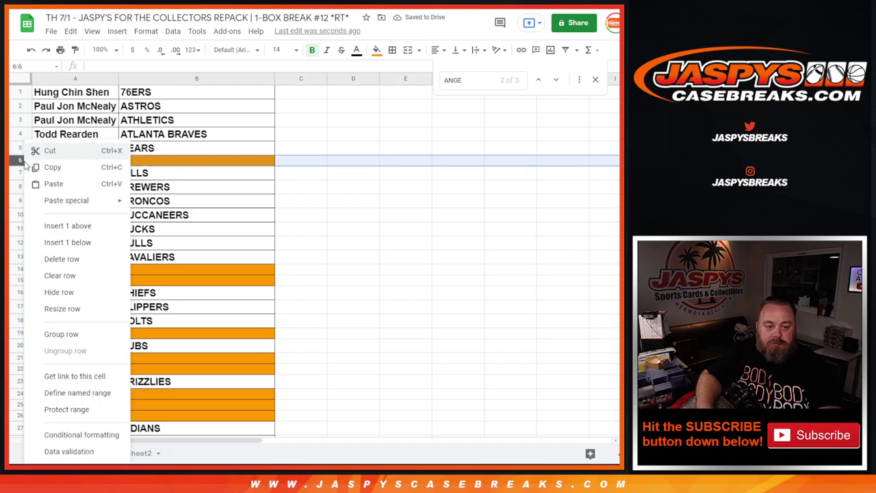
click(53, 256)
drag(19, 258, 20, 267)
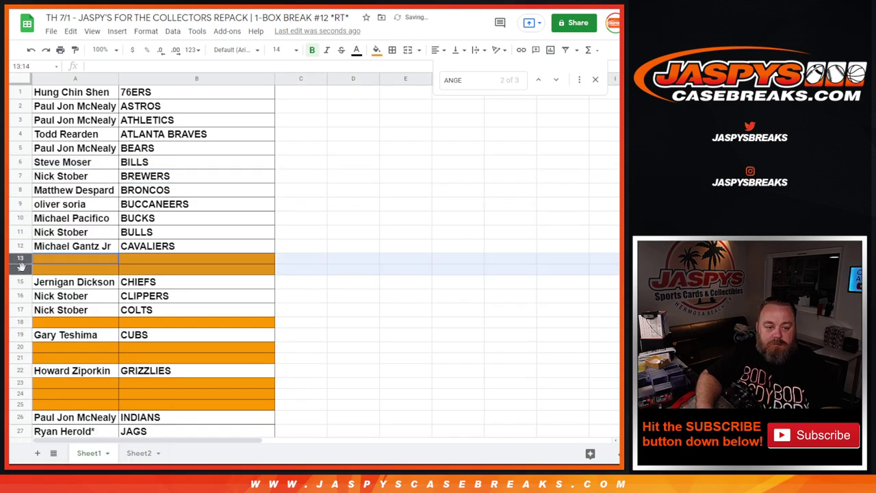
right_click(20, 264)
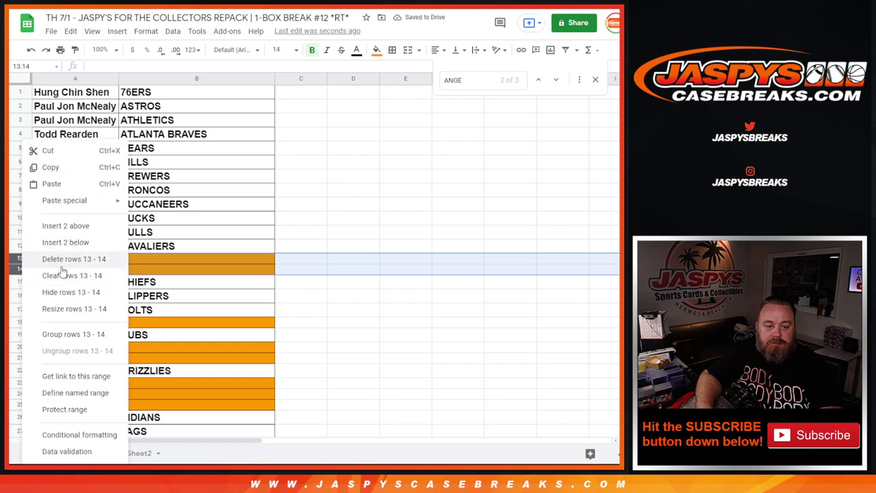
click(61, 259)
Step: Delete blank orange rows 16 and 17–18
right_click(20, 302)
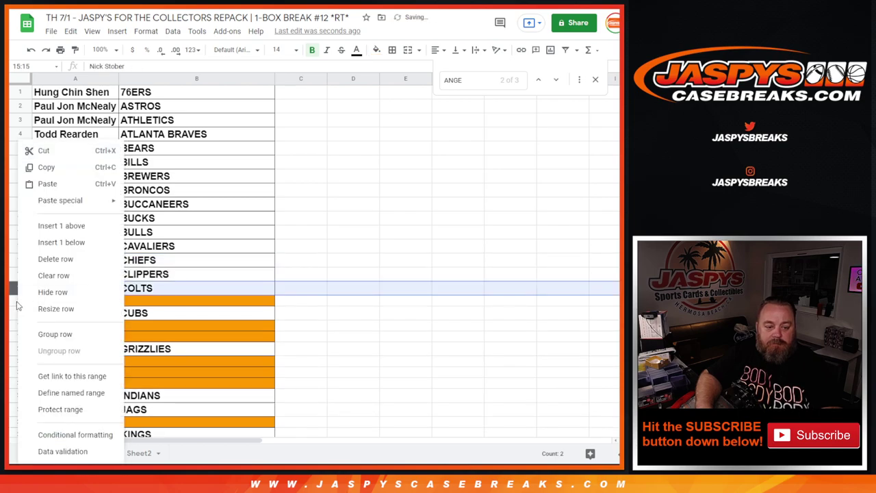
click(19, 303)
right_click(17, 305)
click(56, 260)
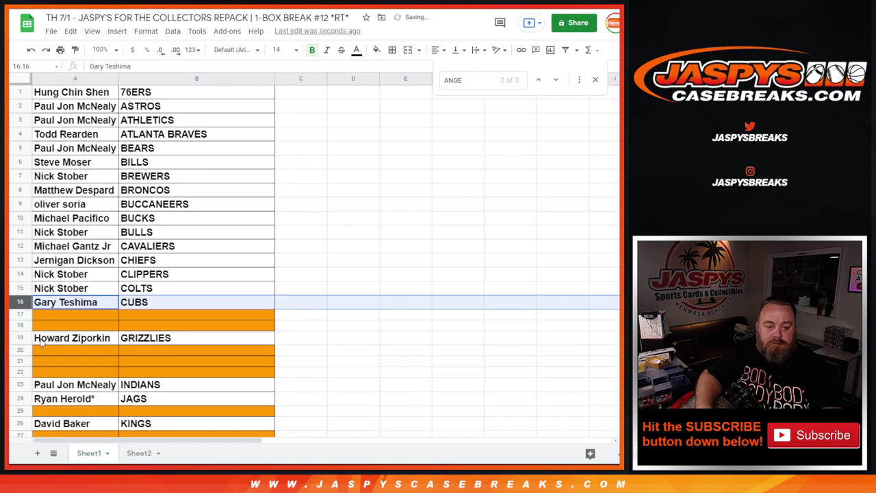
click(18, 313)
shift+click(18, 324)
right_click(18, 322)
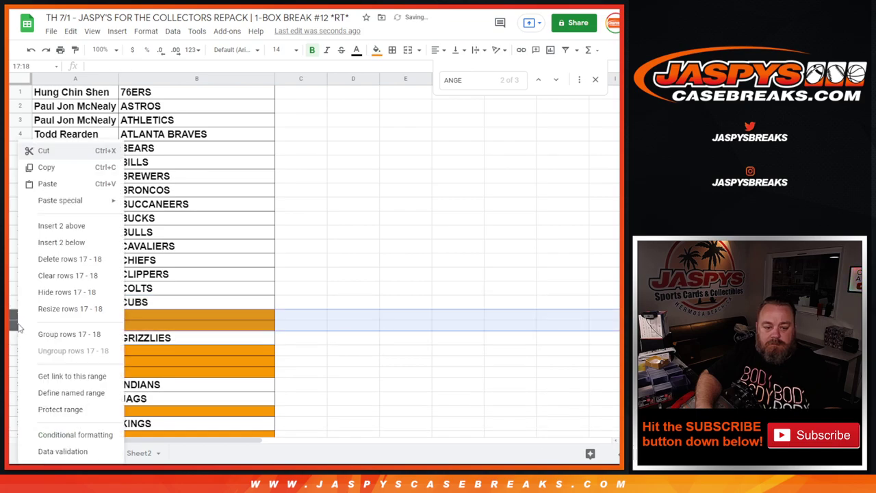
click(68, 262)
Step: Delete the three blank orange rows 18–20
scroll(55, 254, down, 3)
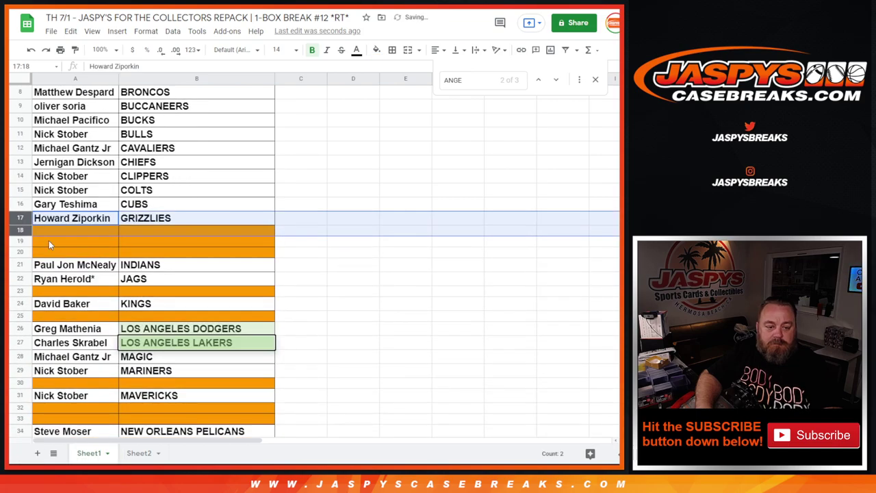
click(19, 232)
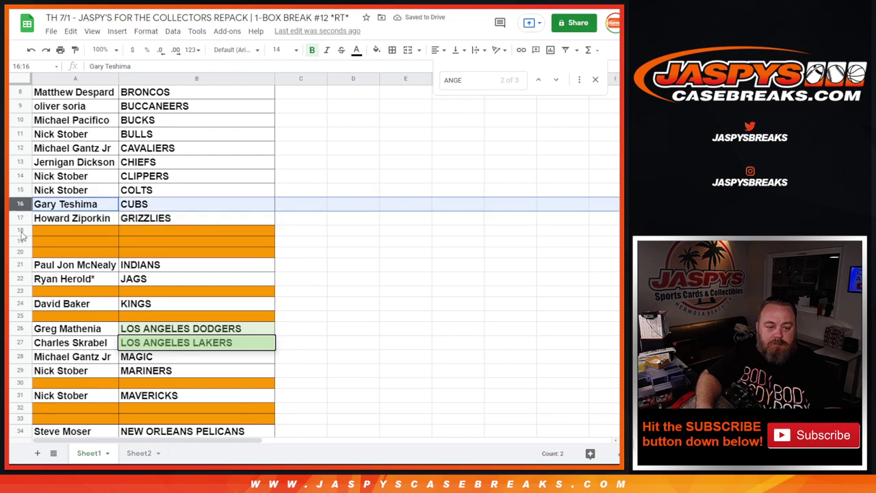
shift+click(22, 241)
shift+click(21, 252)
right_click(22, 253)
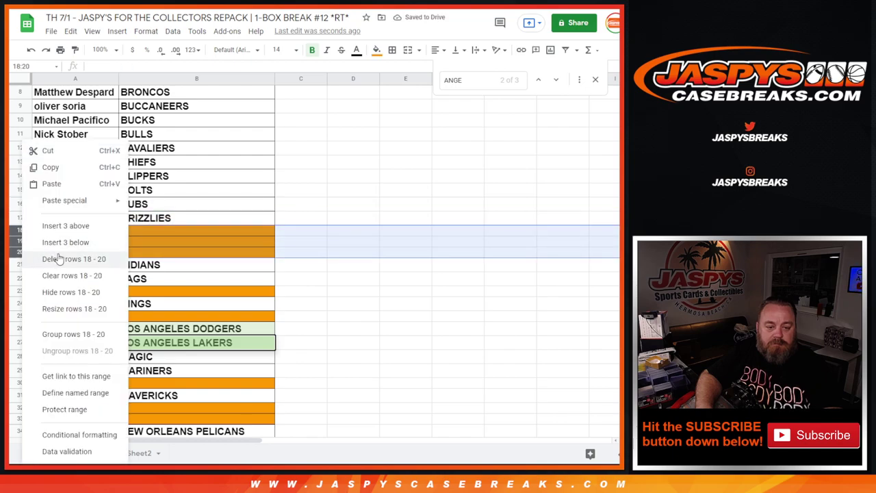
click(69, 255)
Step: Delete the blank orange rows 20 and 21
scroll(69, 253, down, 3)
click(69, 226)
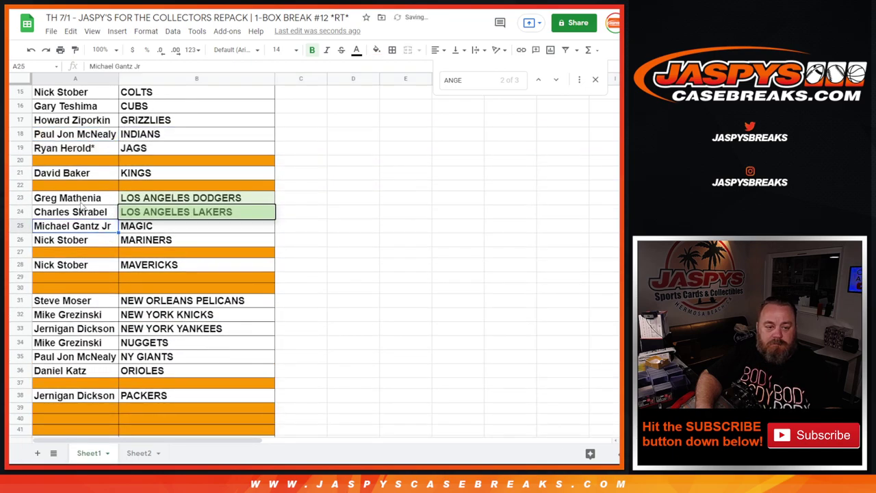
click(22, 159)
right_click(23, 159)
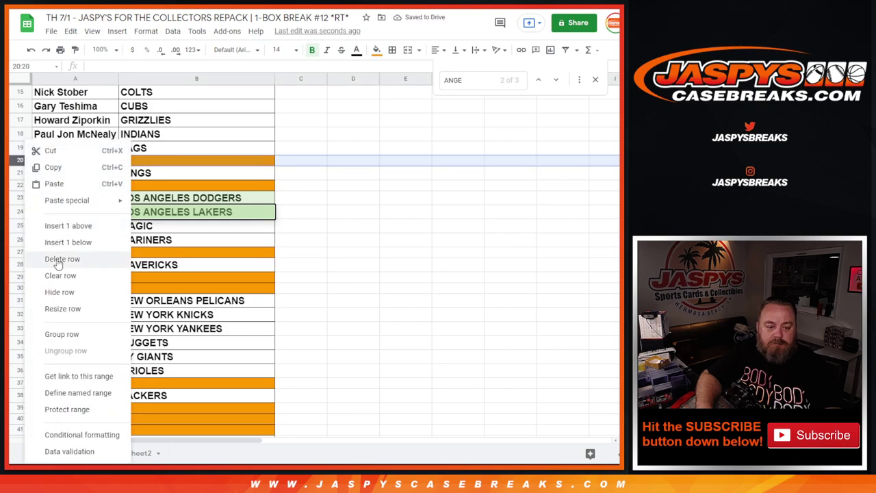
click(58, 262)
click(19, 174)
right_click(19, 174)
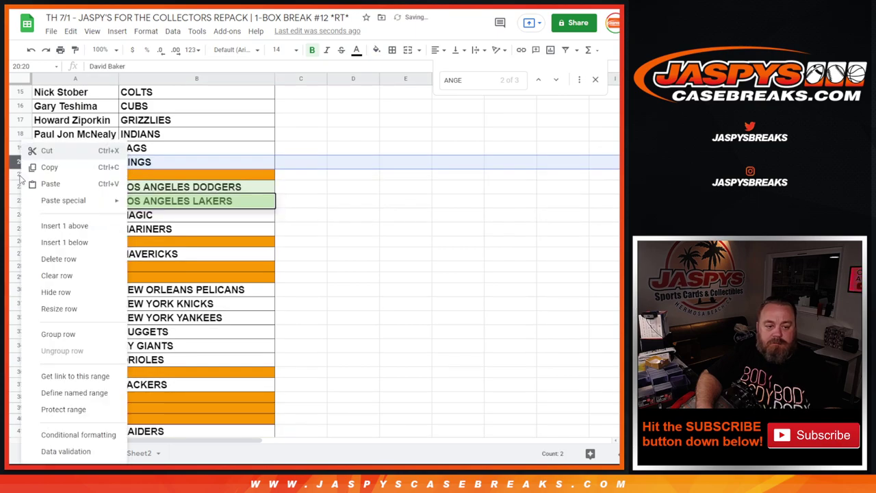
click(19, 174)
right_click(20, 174)
click(55, 256)
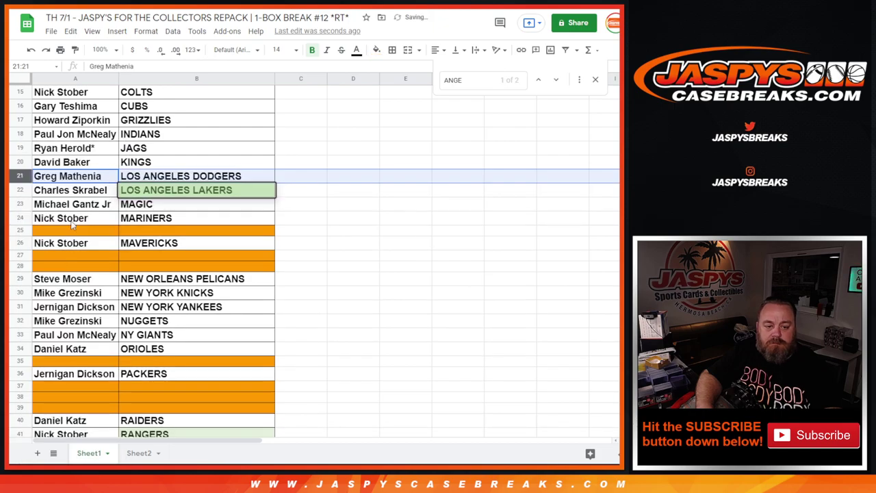
Step: Delete blank orange rows 25 and 26–27
click(17, 230)
right_click(16, 231)
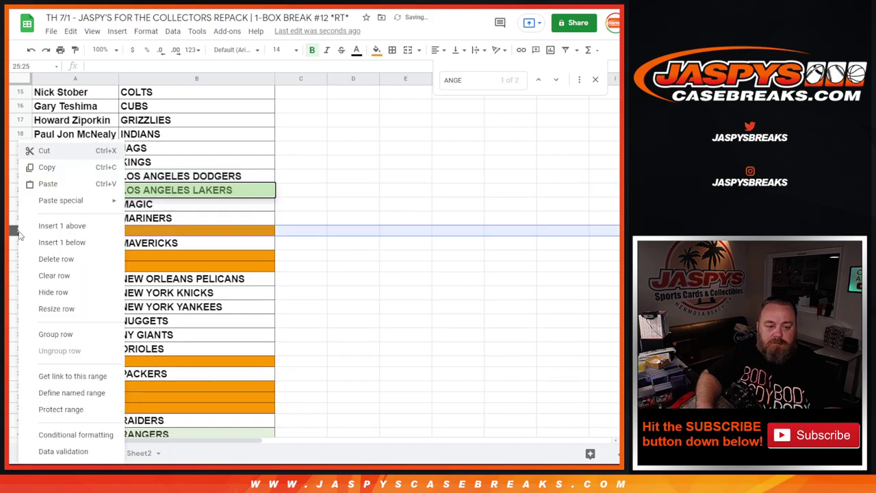
click(47, 259)
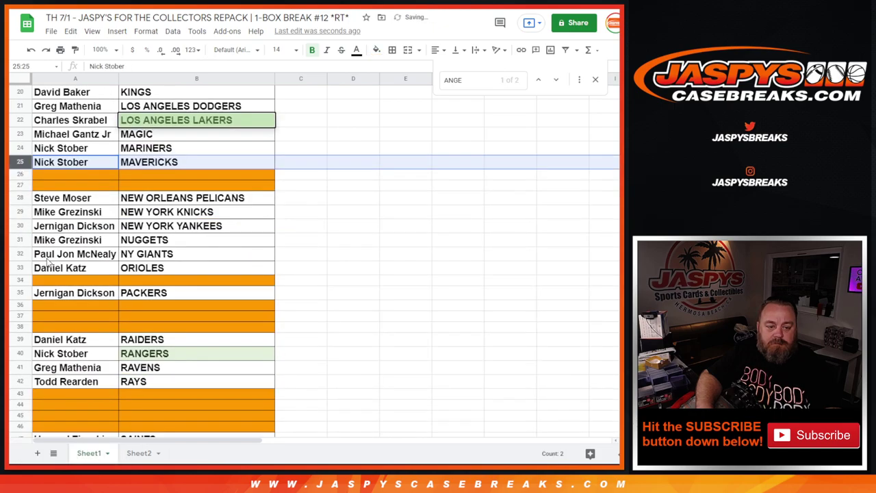
click(22, 175)
click(20, 182)
shift+click(20, 176)
right_click(19, 180)
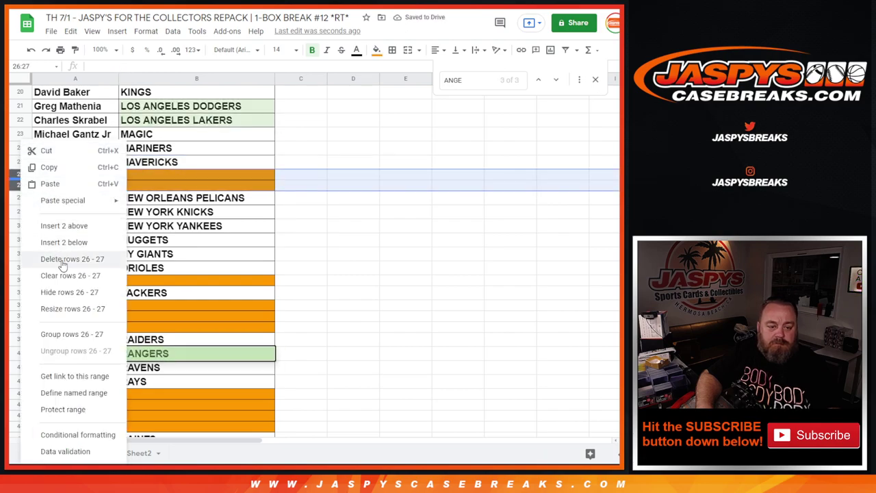
click(62, 259)
Step: Delete blank orange rows 32, 33–35 and 37–40
scroll(41, 226, down, 2)
click(22, 188)
right_click(24, 191)
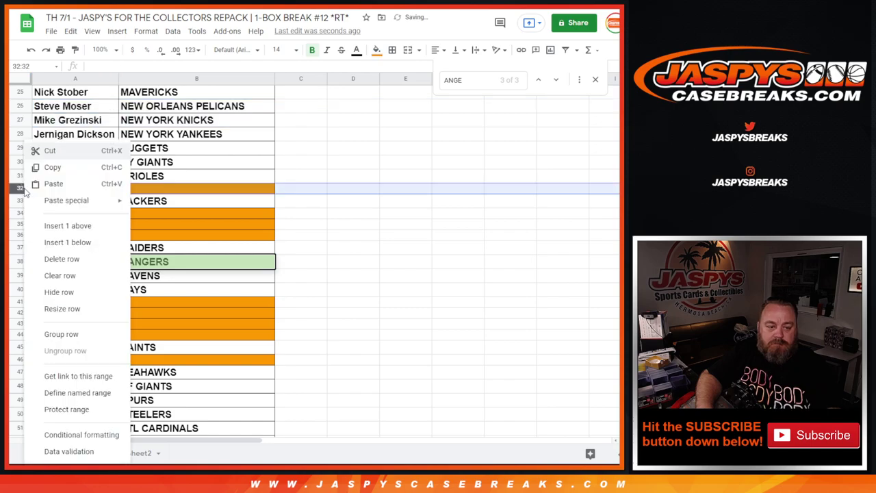
click(60, 259)
click(18, 203)
drag(18, 202, 19, 223)
right_click(19, 224)
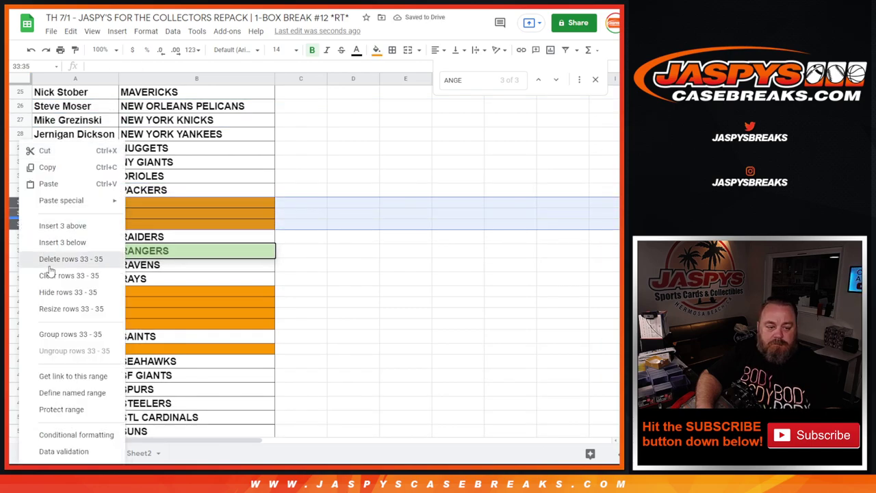
click(62, 259)
scroll(21, 191, down, 2)
drag(19, 188, 19, 223)
right_click(19, 222)
click(60, 257)
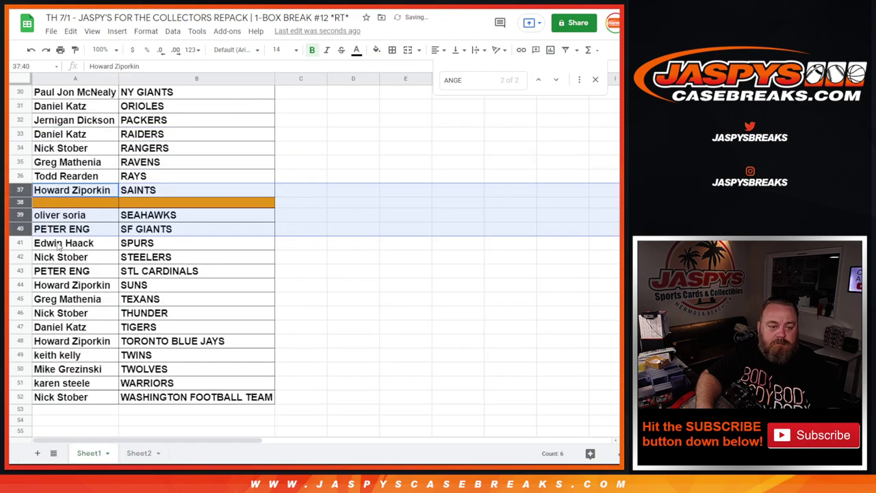
Step: Delete the last blank row 38 and confirm the list ends at row 51
scroll(55, 226, down, 2)
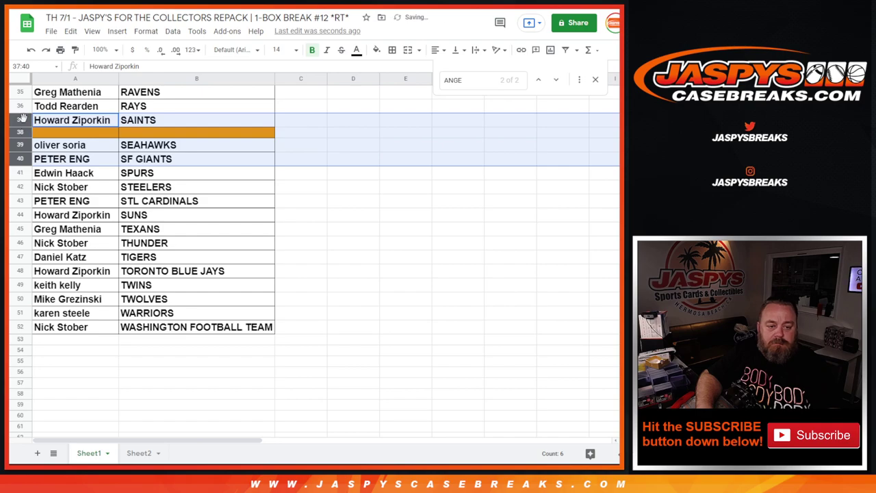
drag(25, 131, 27, 134)
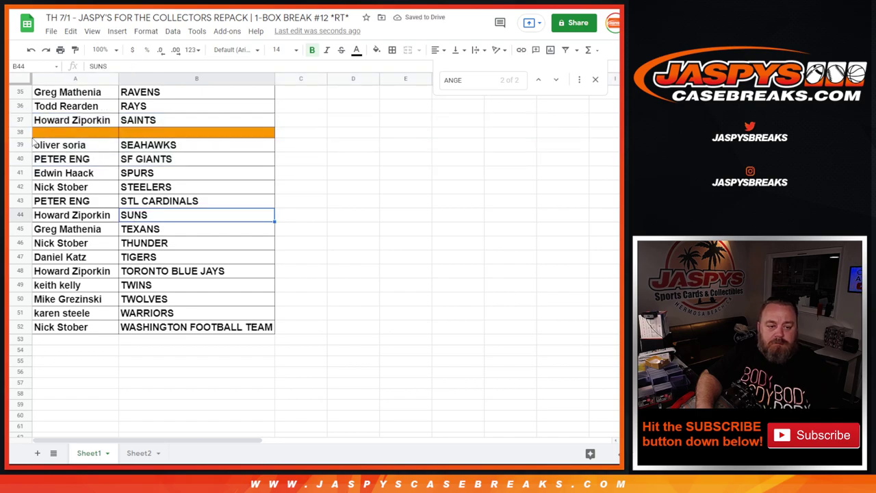
right_click(20, 132)
click(45, 250)
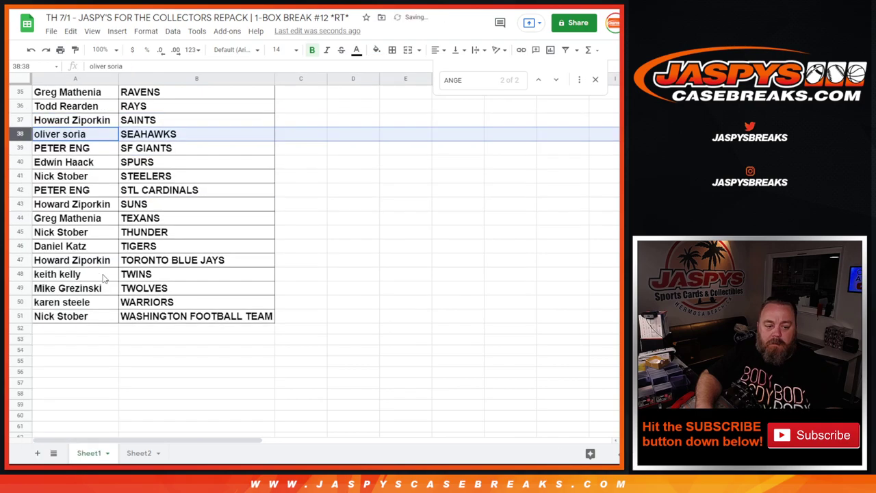
click(68, 274)
click(20, 316)
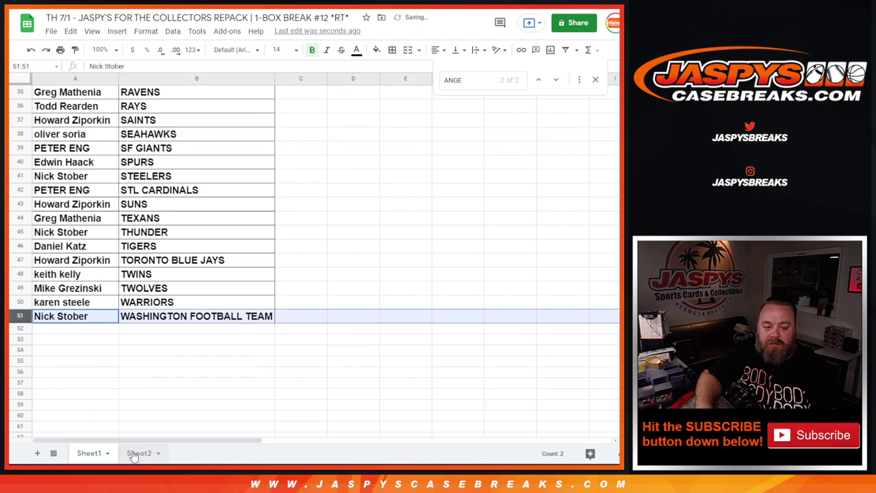
click(135, 452)
Step: Back on Sheet1 with the Find bar closed, select the 51 names in A1:A51
click(74, 395)
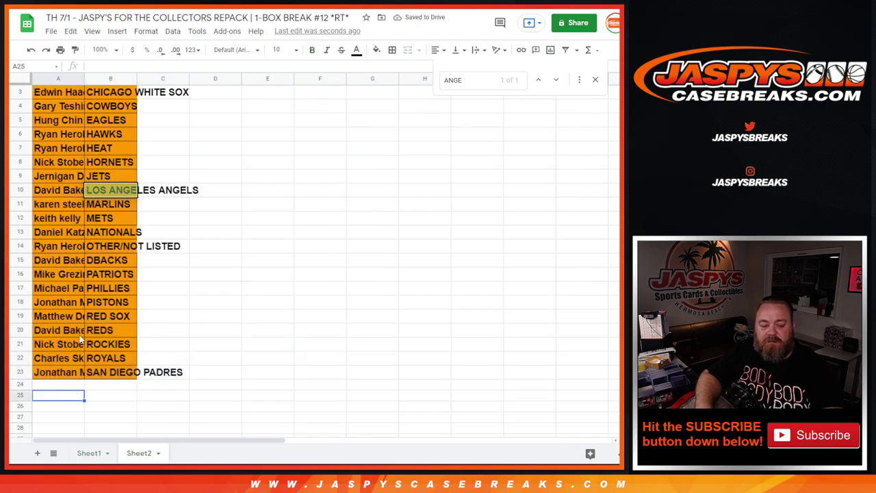
click(89, 453)
scroll(217, 214, up, 6)
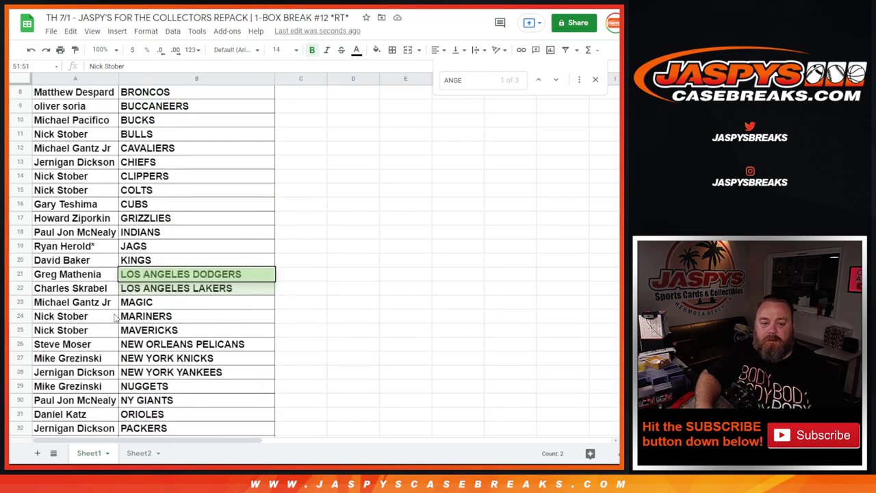
click(595, 79)
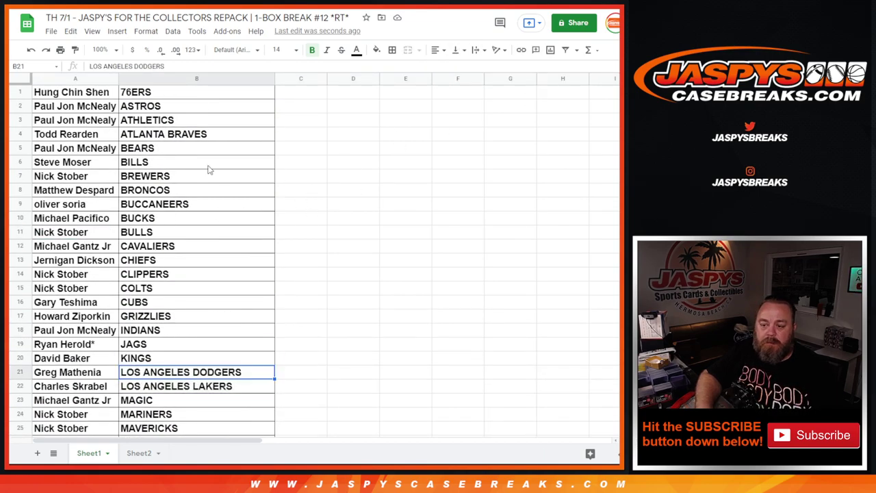
drag(96, 100, 98, 378)
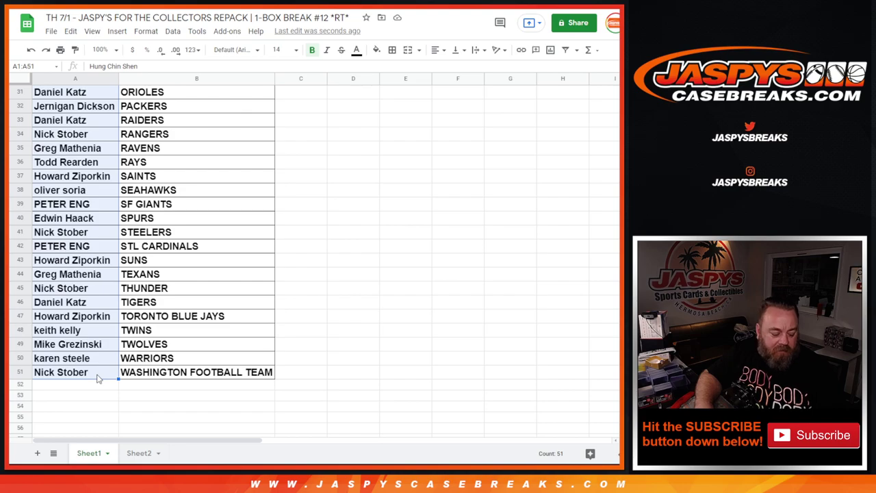
key(ctrl+Tab)
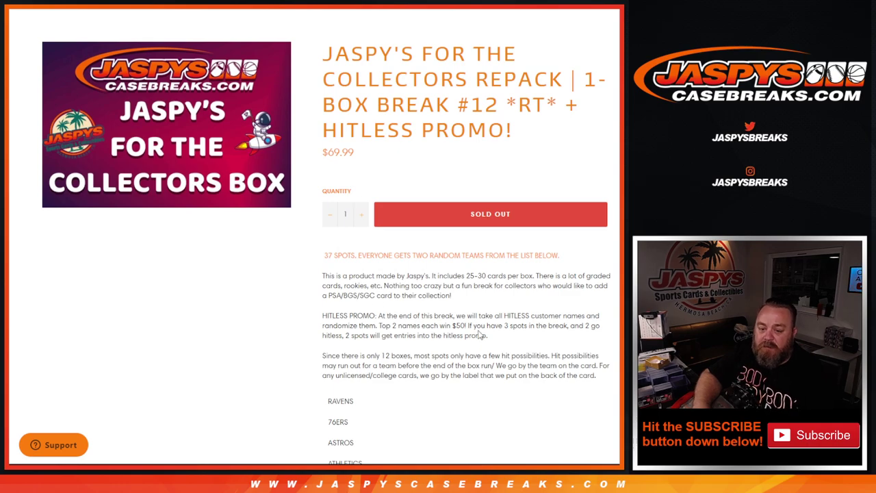
Step: Paste the 51 copied names into the List Randomizer's list box
key(ctrl+Tab)
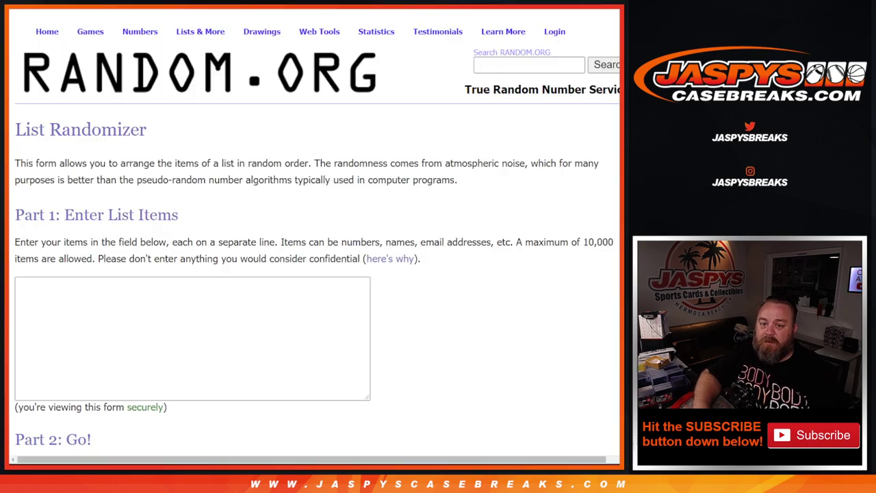
click(99, 296)
key(ctrl+v)
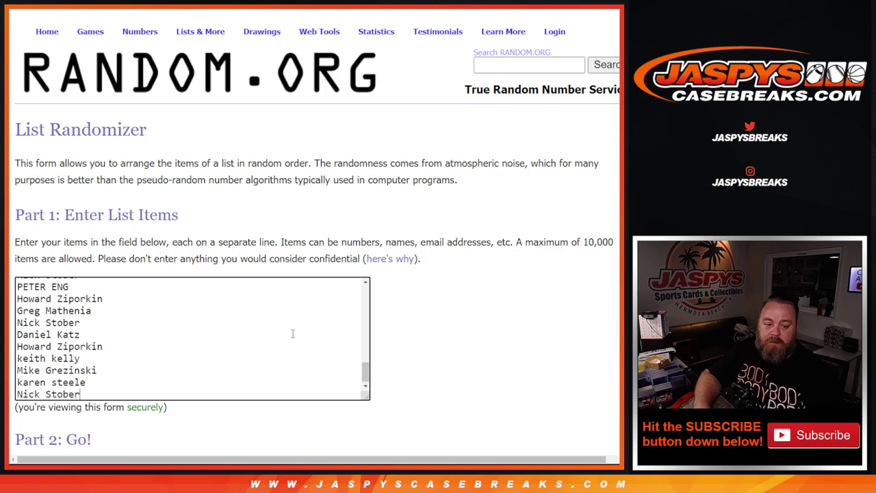
drag(369, 376, 349, 262)
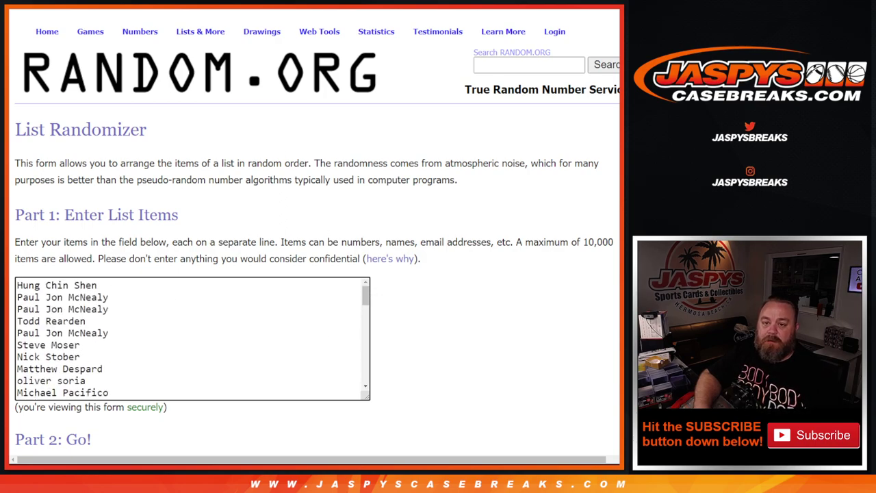
Step: Roll two dice in the Dice Roller, then randomize the name list twice
key(ctrl+Tab)
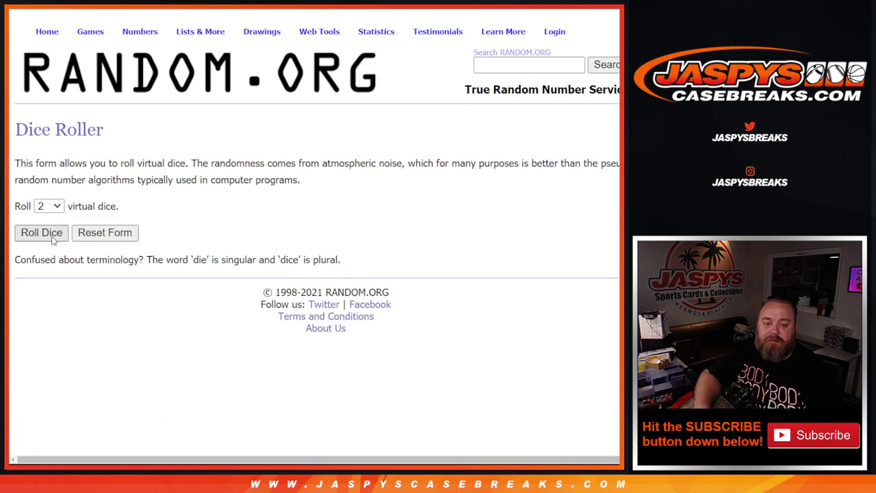
click(41, 232)
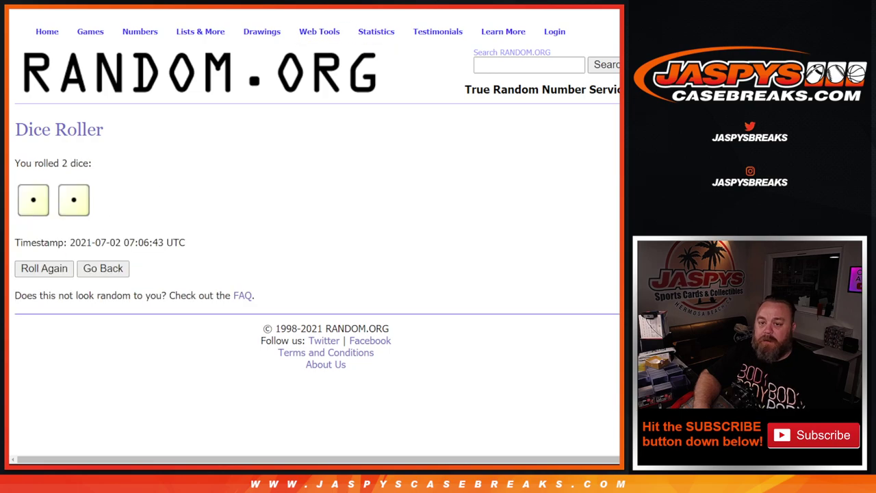
key(ctrl+Tab)
scroll(158, 255, down, 2)
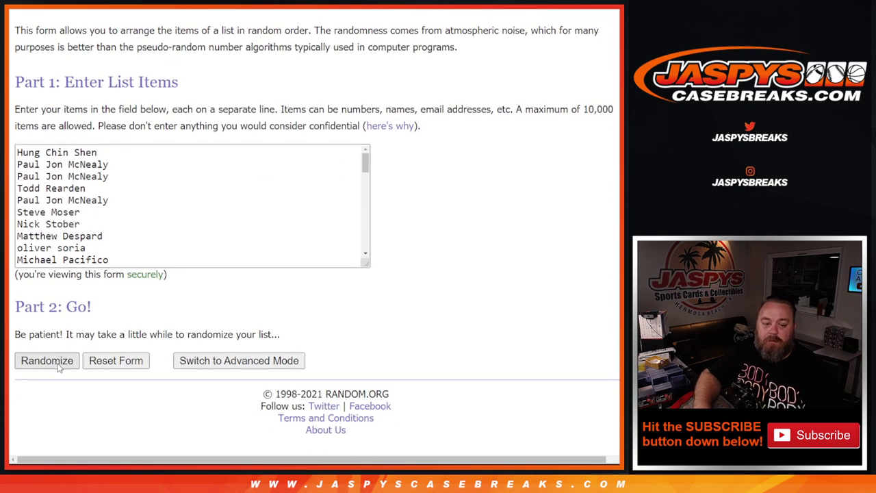
click(47, 361)
scroll(41, 363, down, 8)
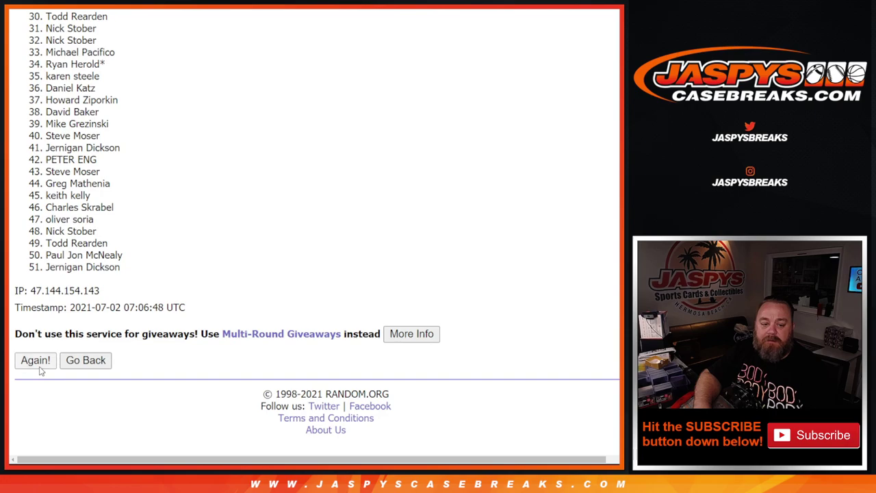
click(39, 366)
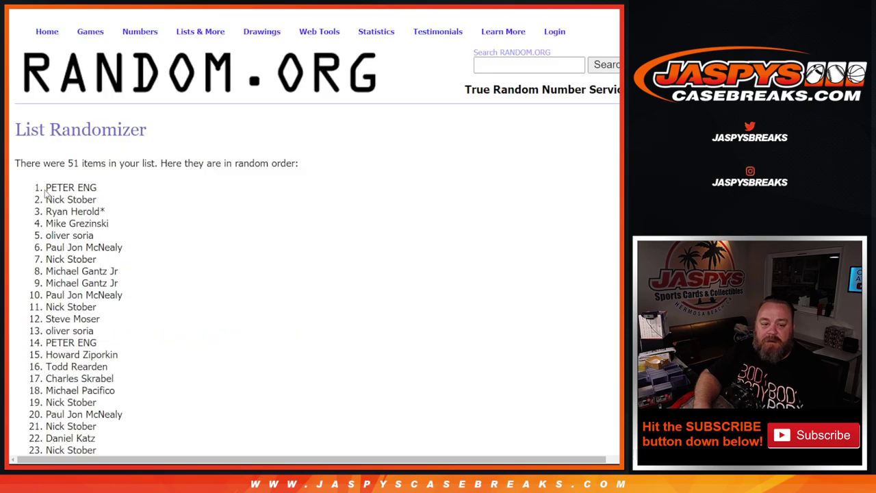
Step: Highlight the top two shuffled names and return to the store's product page
drag(45, 187, 98, 199)
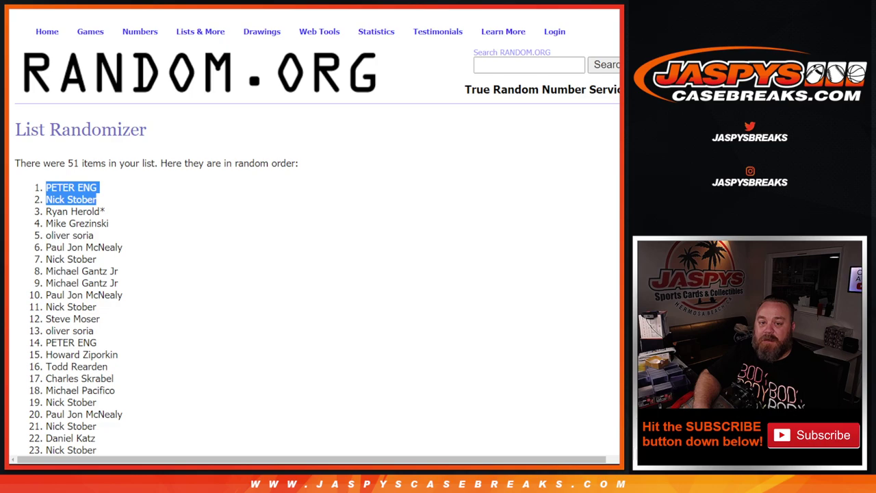
key(ctrl+Tab)
scroll(220, 291, up, 2)
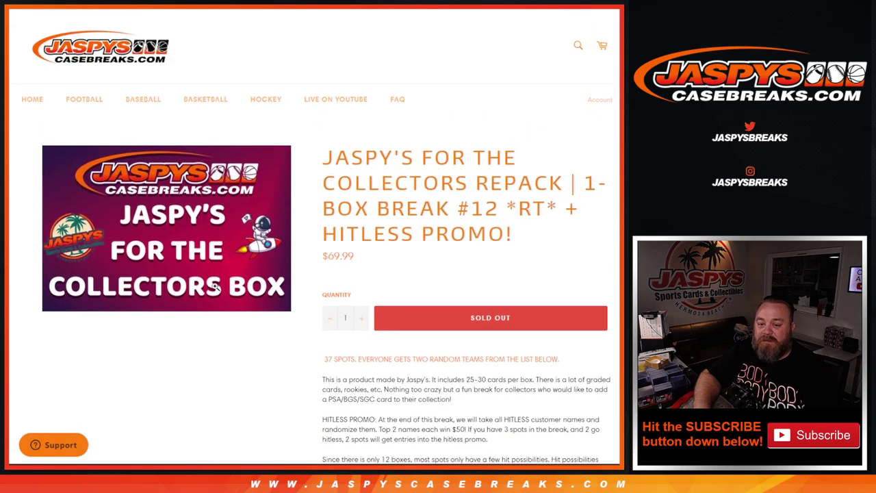